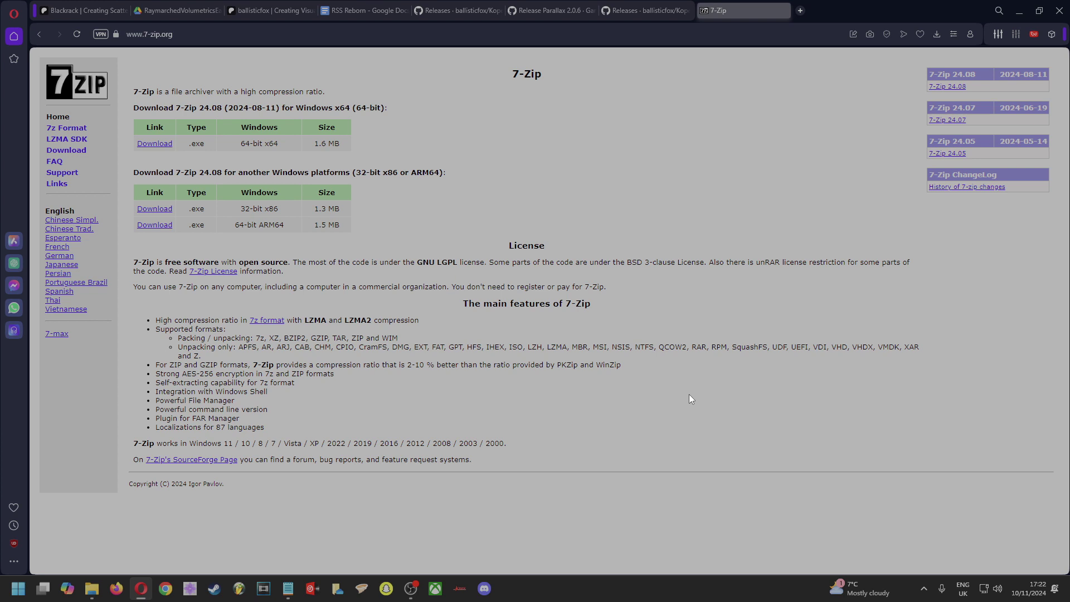
Switch to the Blackrack Patreon posts tab.
key("ctrl+Tab")
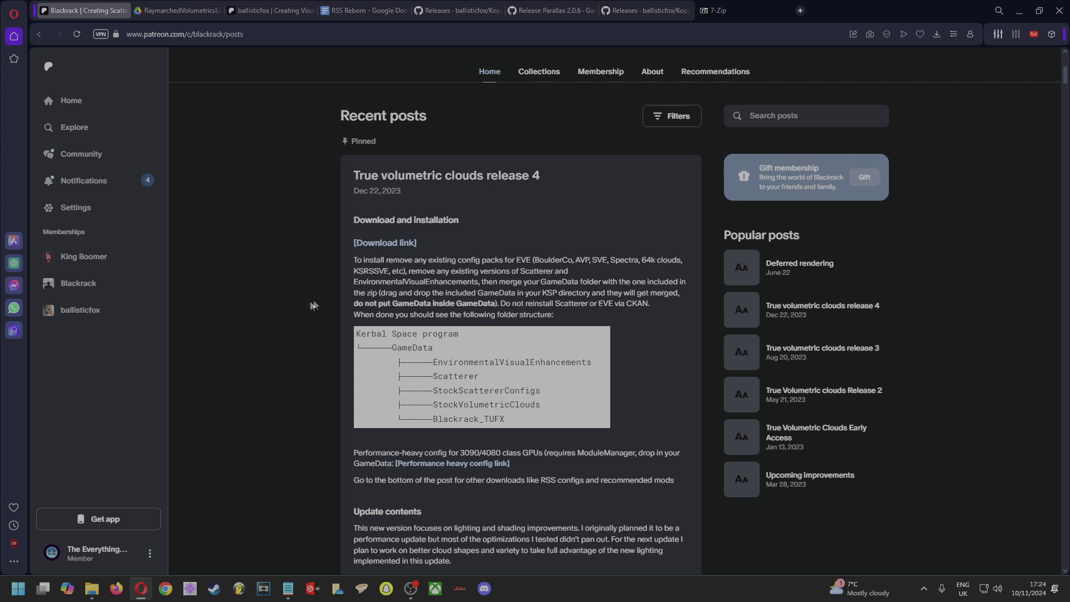
Move the archive window up and take File Explorer from GameData up to the Kerbal Space Program folder.
left_click(184, 11)
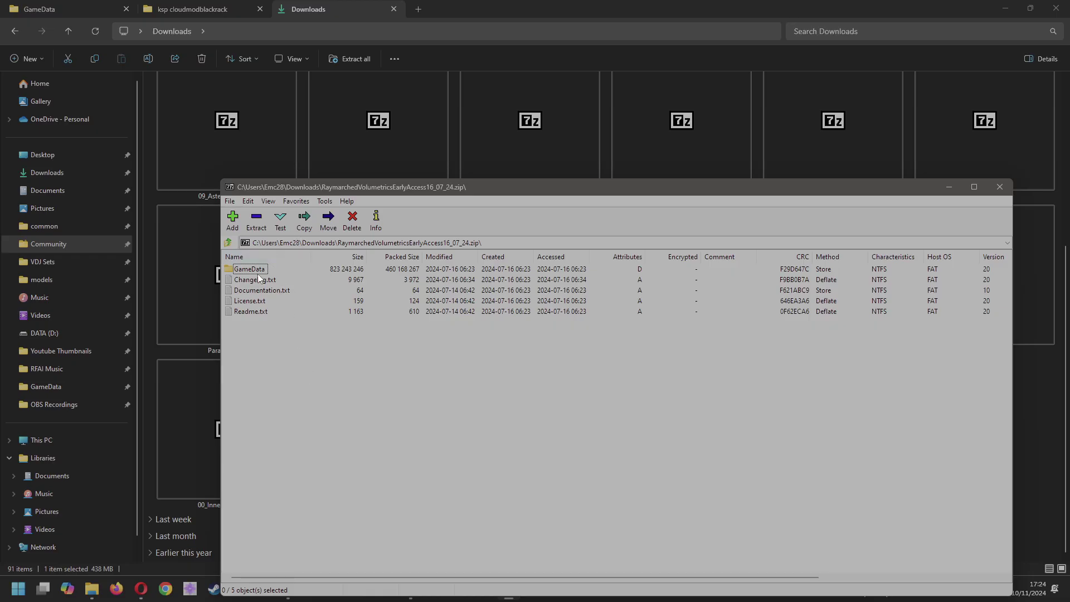
left_click_drag(393, 192, 392, 137)
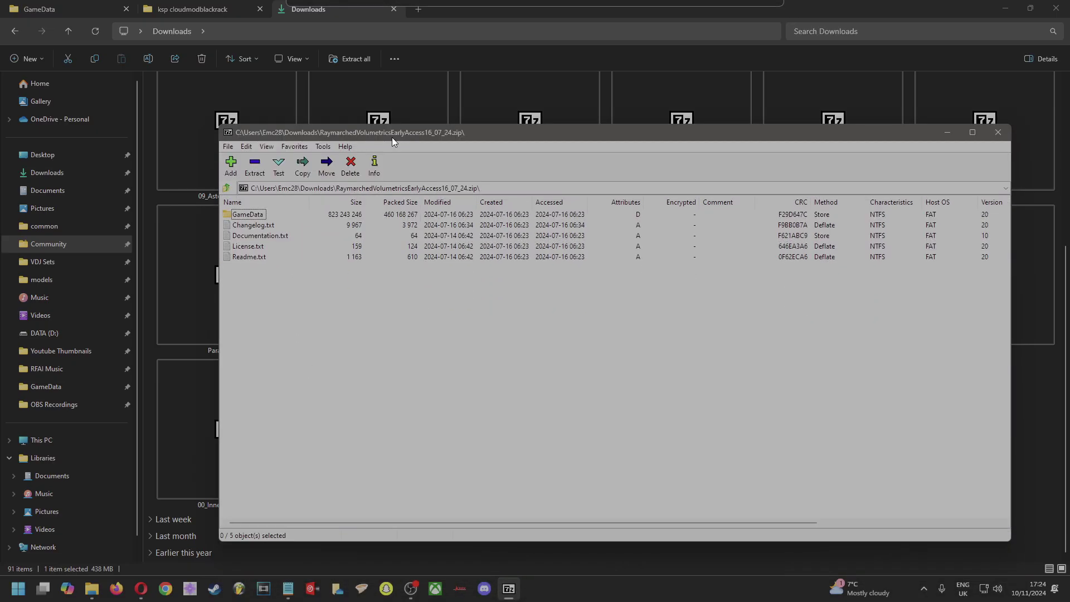
left_click(100, 588)
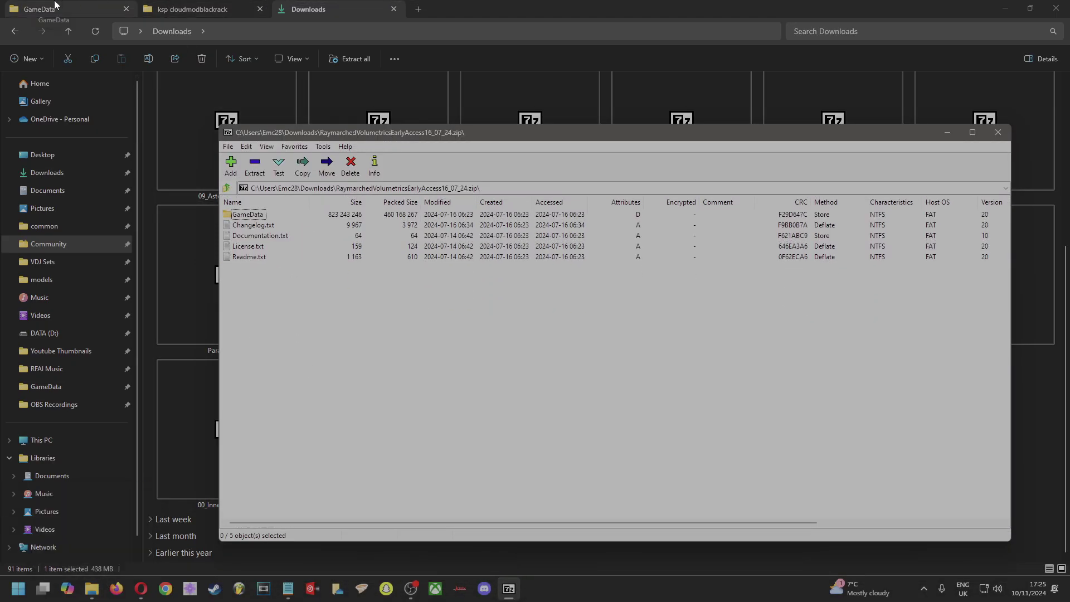
left_click(100, 9)
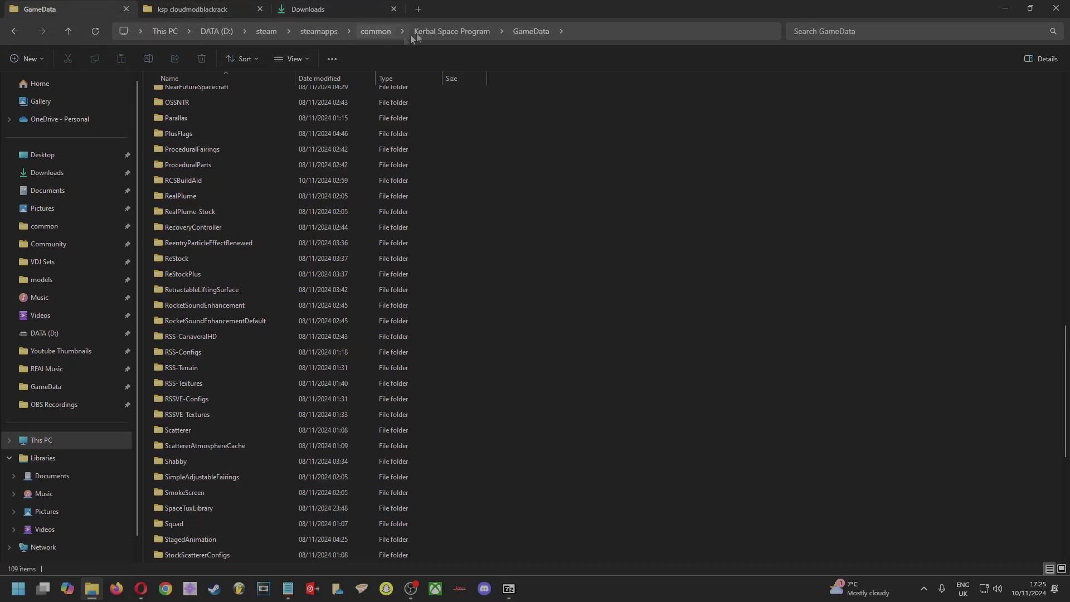
left_click(450, 34)
left_click(651, 210)
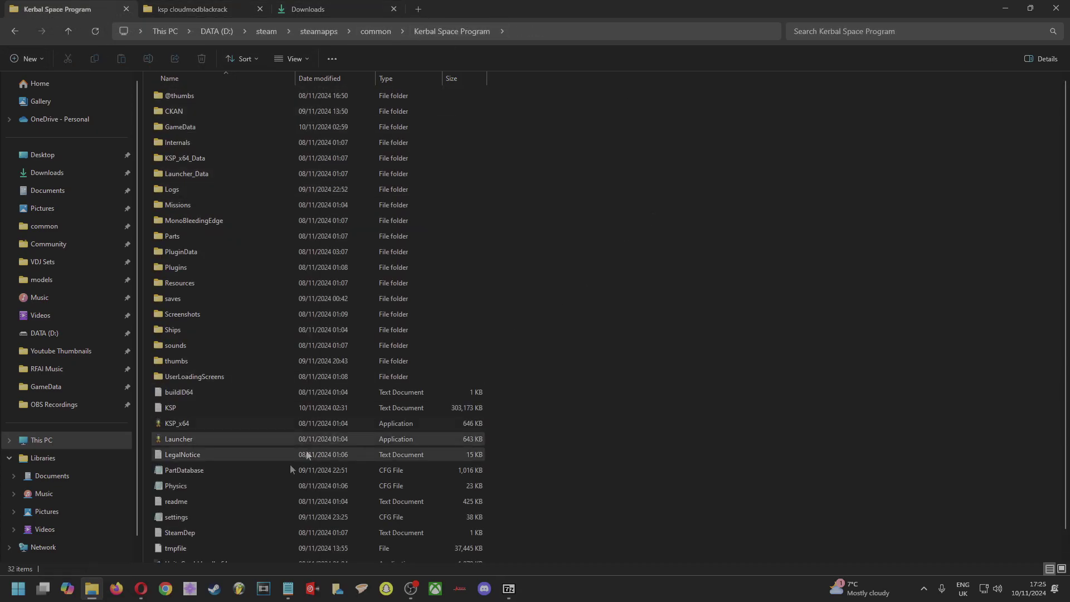
Reposition the RaymarchedVolumetrics archive window, close it, and return to the browser.
left_click(509, 588)
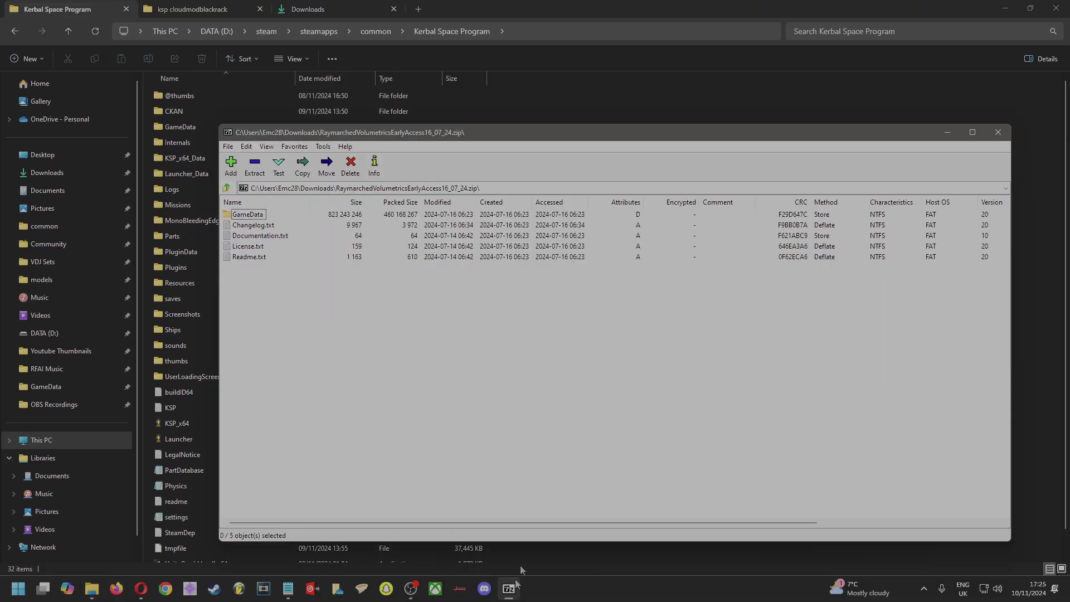
left_click_drag(451, 143, 789, 128)
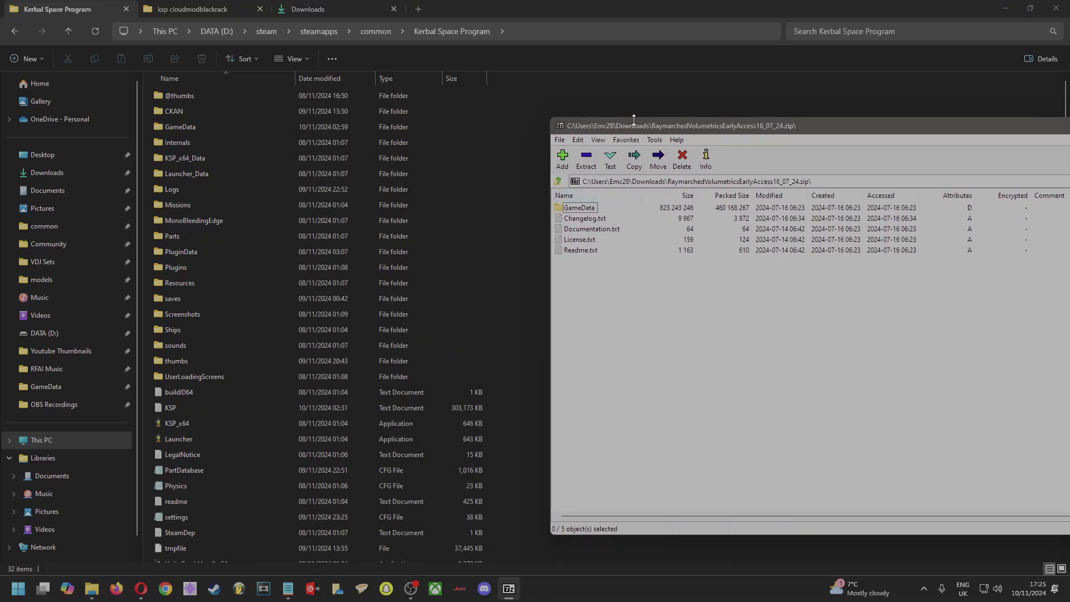
left_click_drag(647, 129, 728, 135)
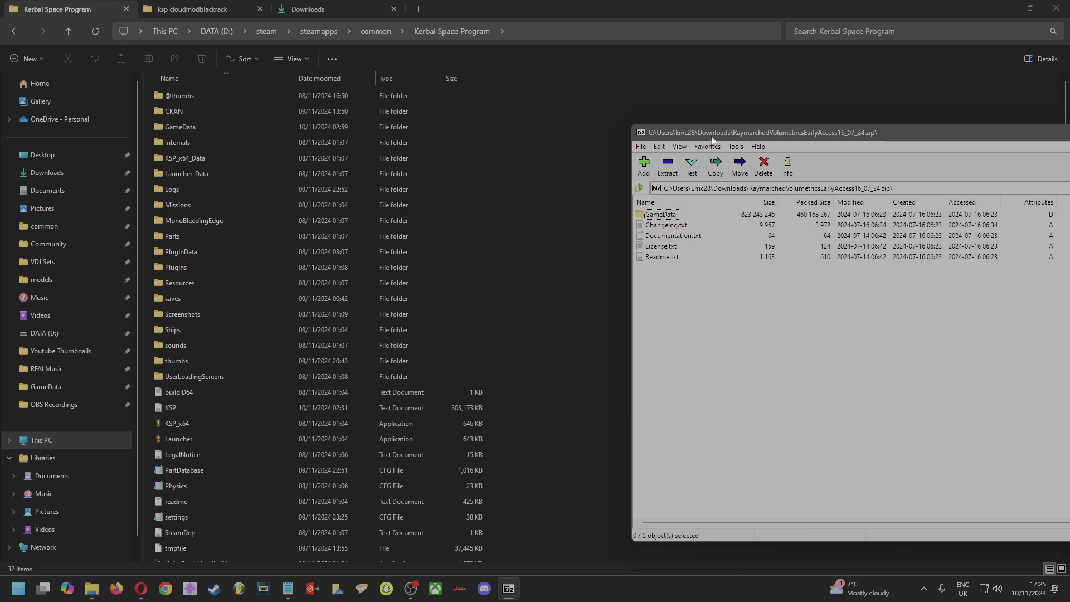
left_click_drag(713, 140, 740, 141)
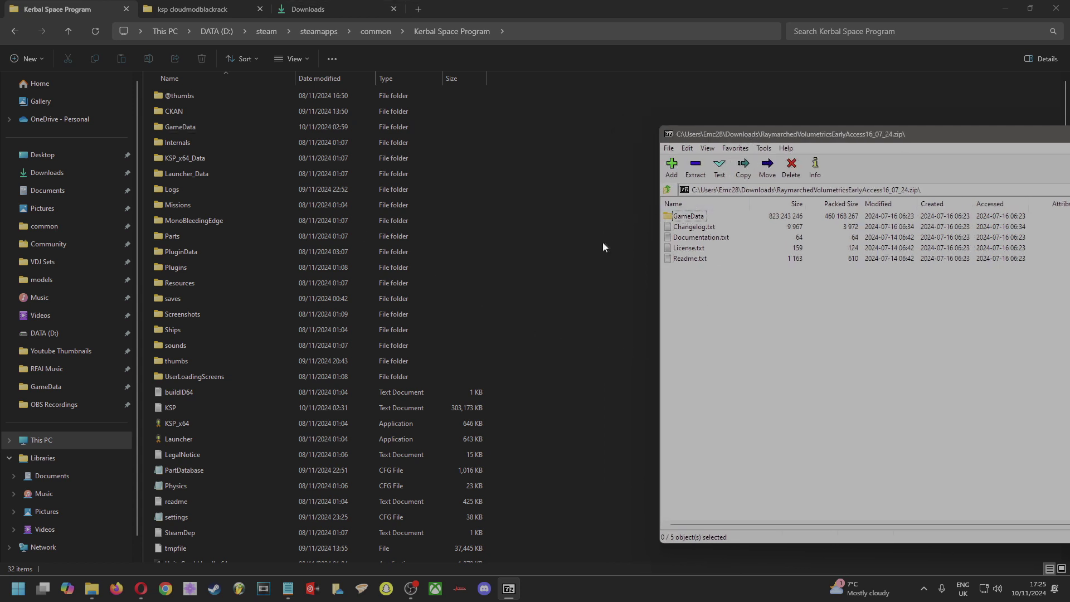
left_click_drag(858, 141, 428, 150)
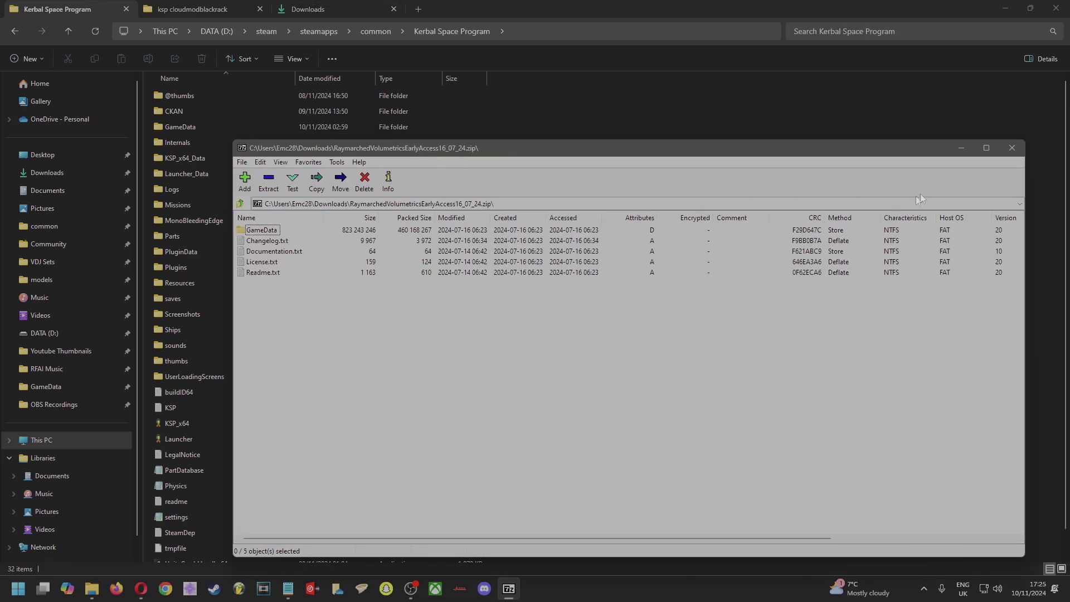
left_click(1015, 149)
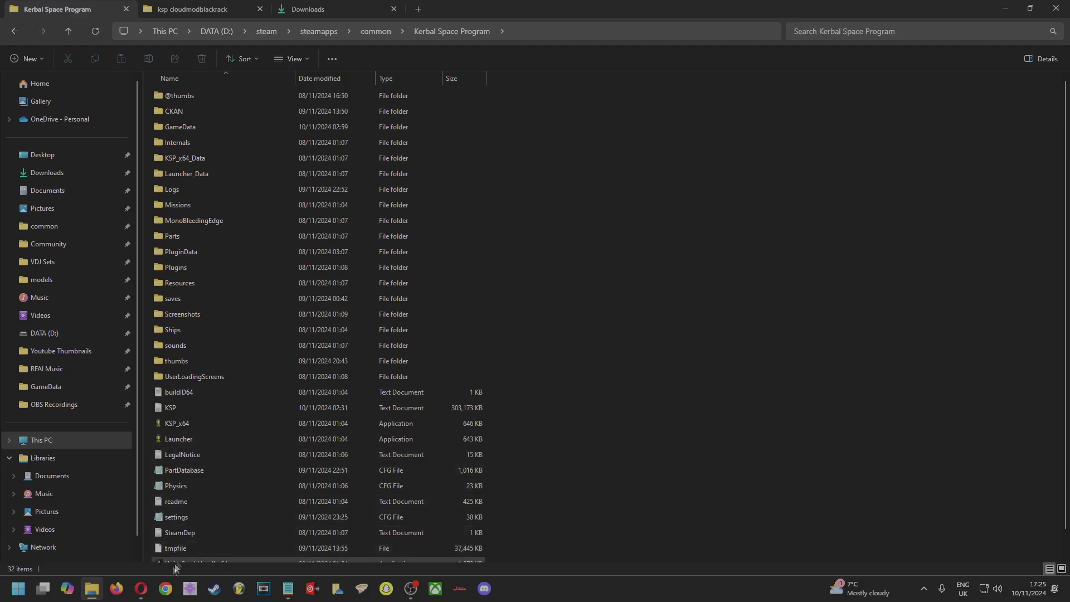
left_click(141, 589)
Scroll Blackrack's release 4 Patreon post down to its RSS and KSRSS configs section.
left_click(84, 10)
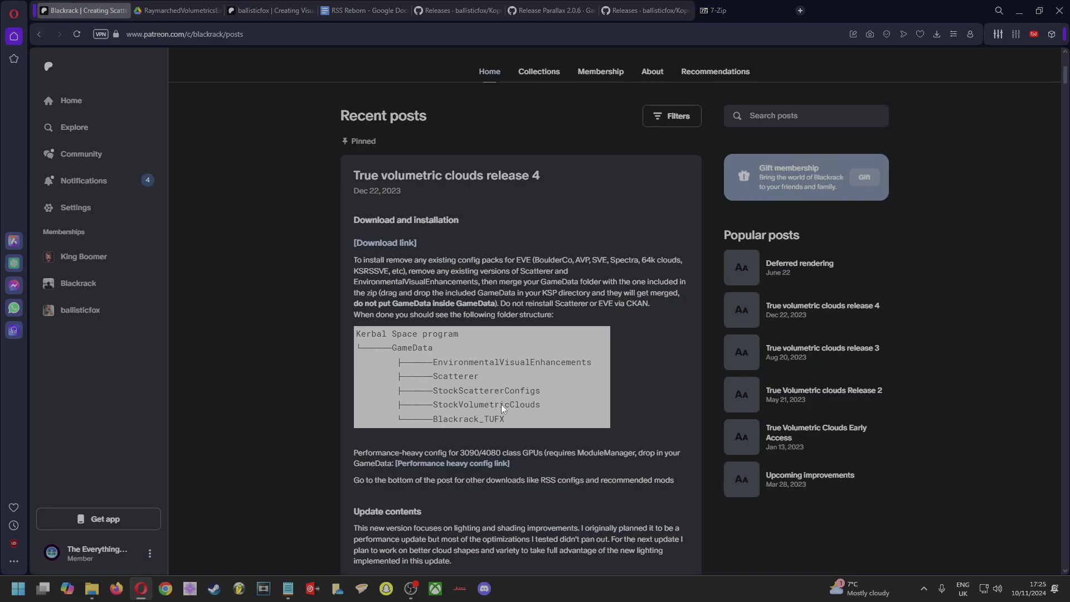
scroll(499, 412, "down", 2)
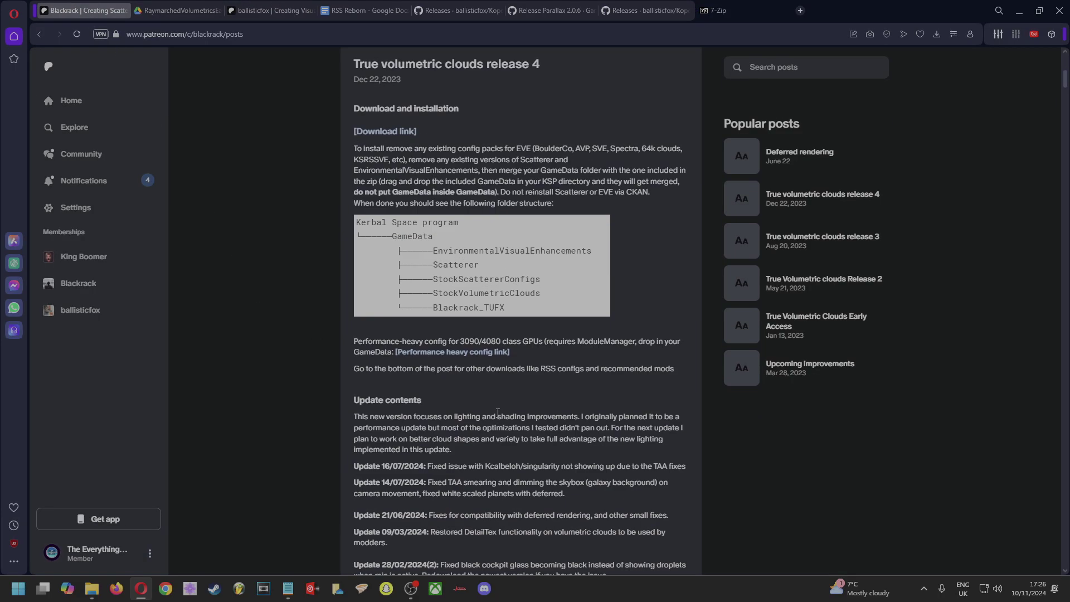
scroll(497, 413, "down", 1)
scroll(472, 422, "down", 20)
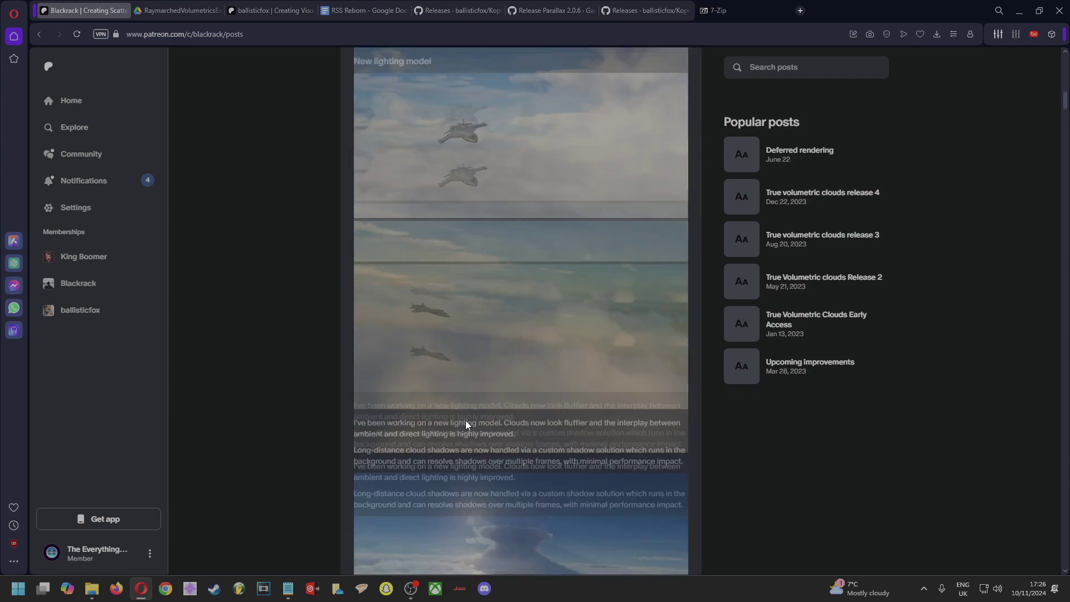
scroll(310, 435, "down", 20)
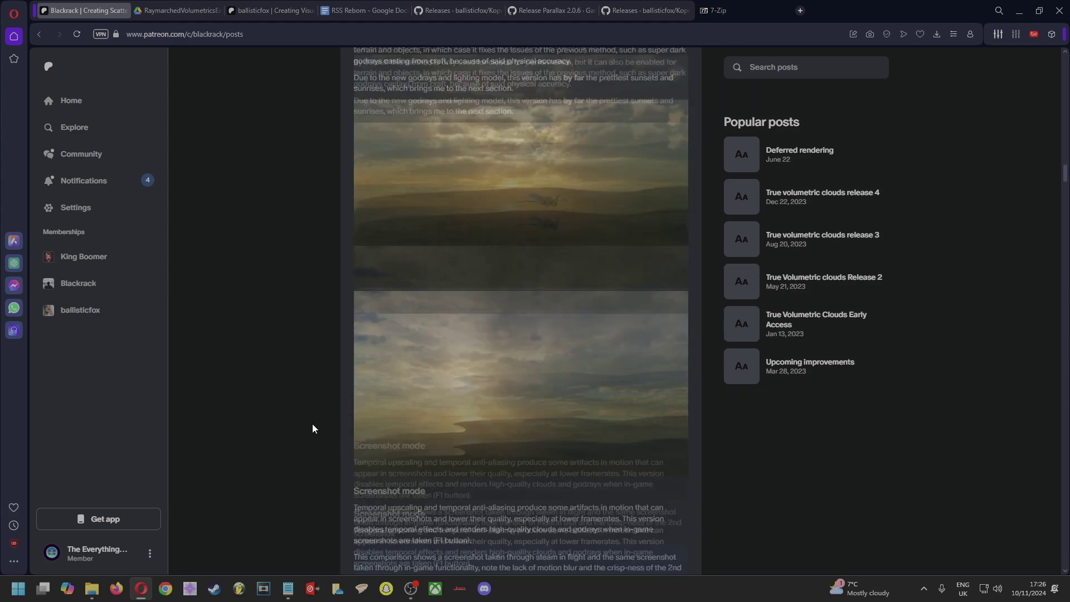
scroll(313, 429, "down", 20)
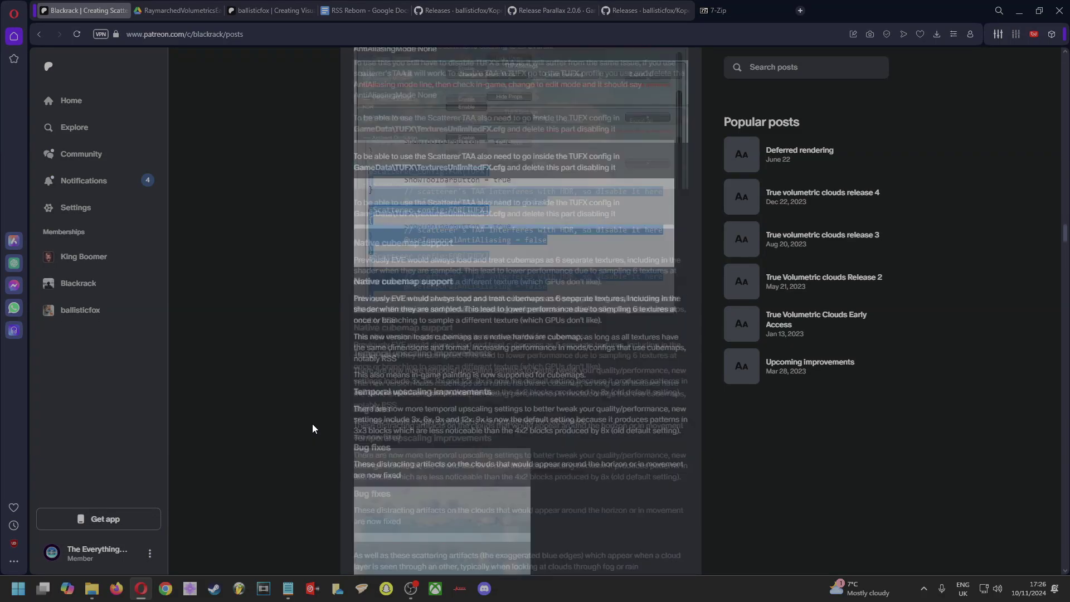
scroll(313, 425, "down", 20)
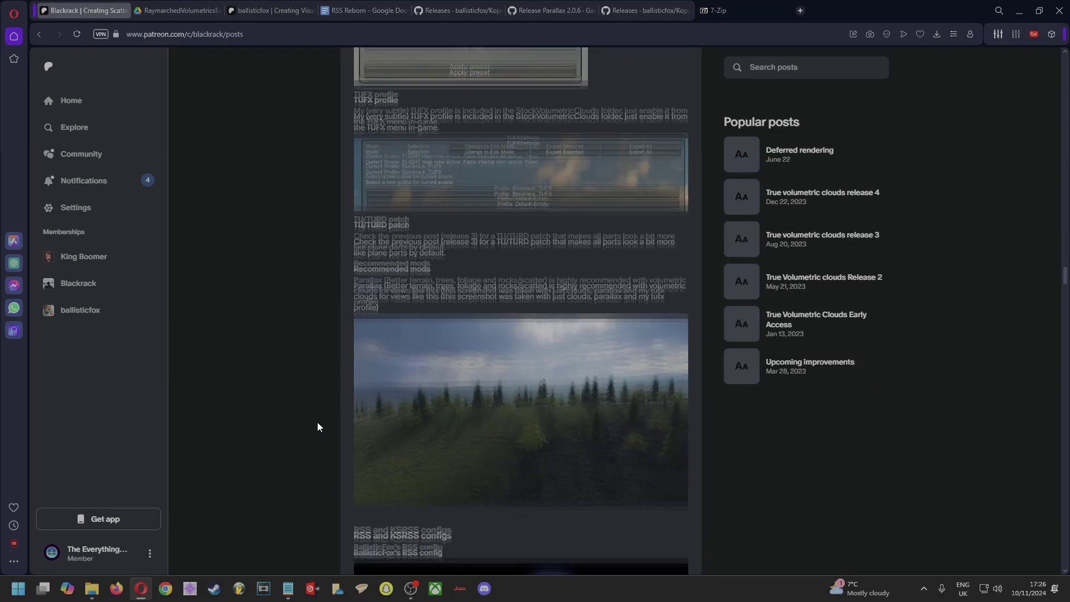
scroll(318, 427, "down", 15)
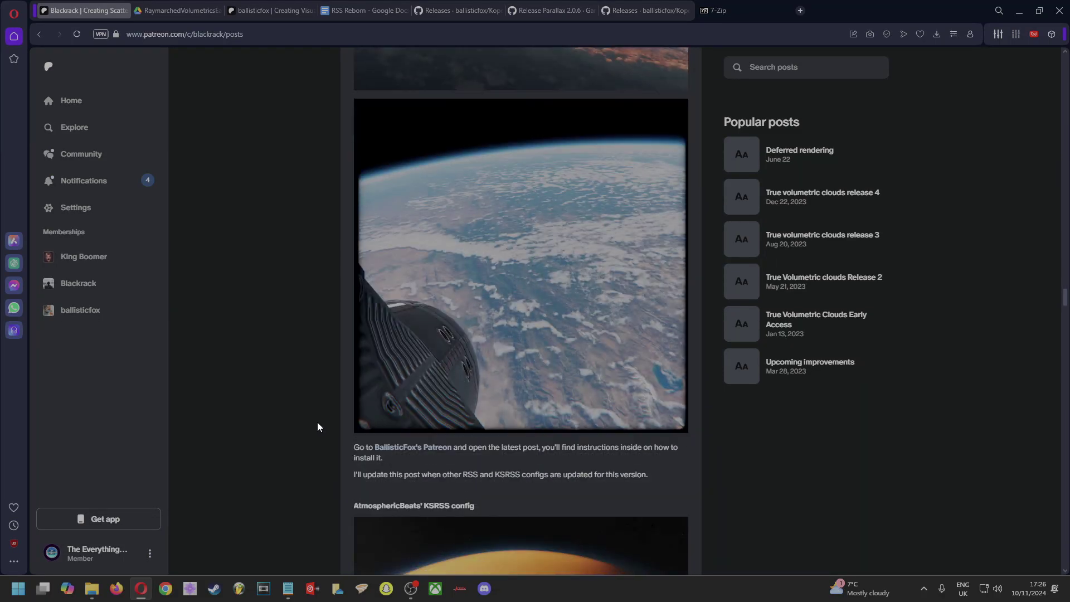
scroll(320, 427, "down", 2)
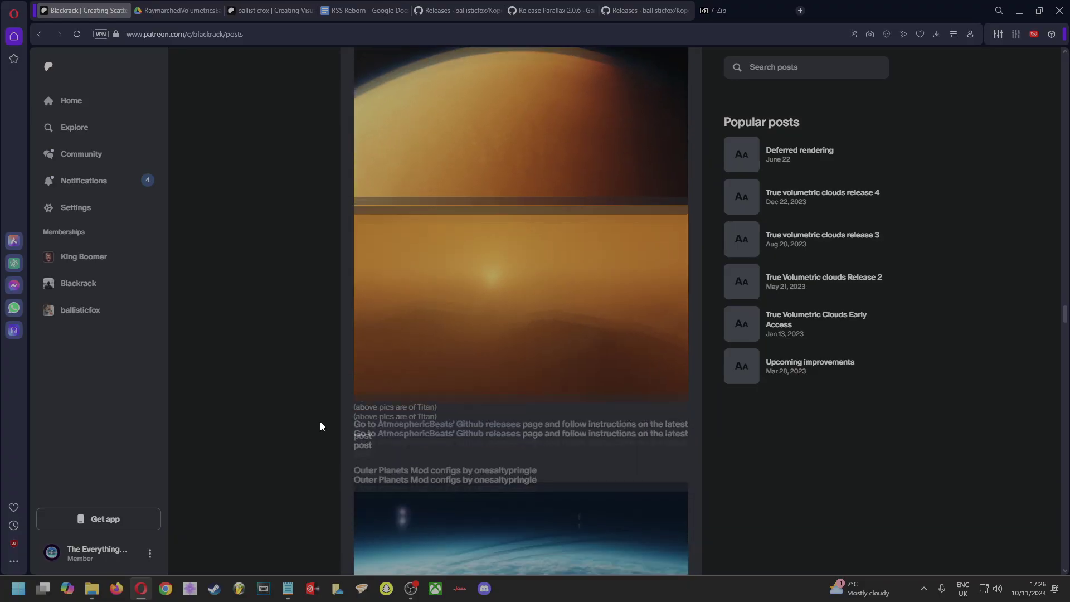
scroll(318, 426, "up", 4)
scroll(316, 423, "up", 12)
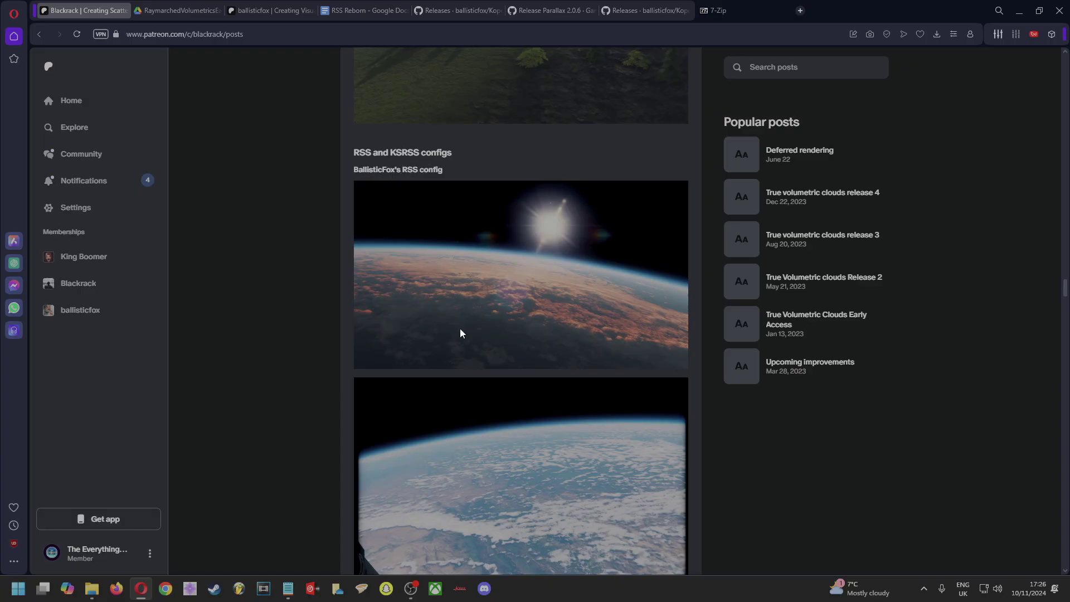
scroll(423, 332, "down", 6)
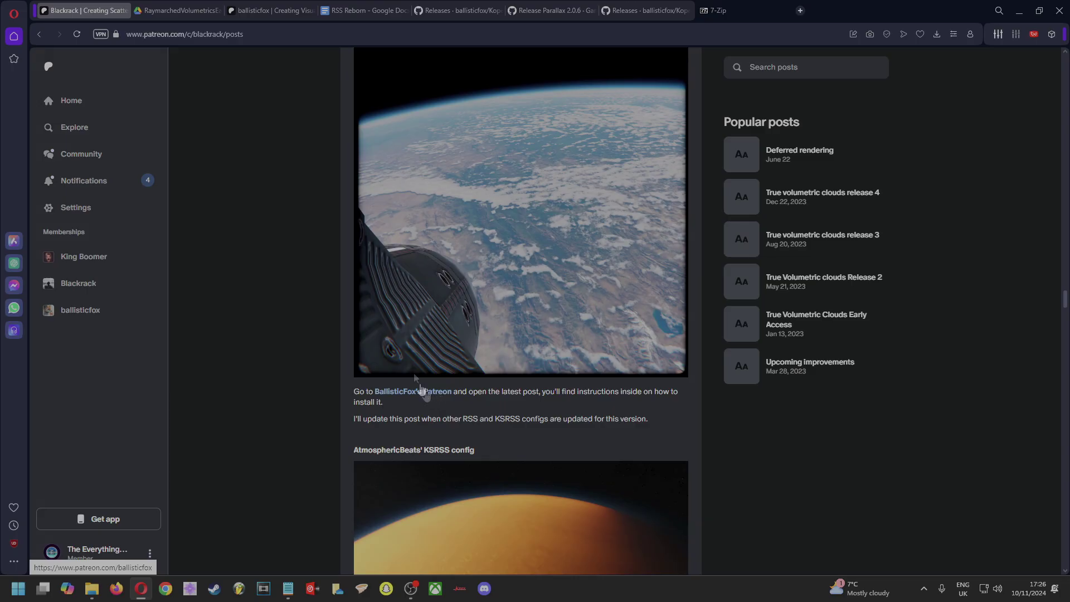
Scroll through ballisticfox's 64k Terrain | New Update post, then open the RSS Reborn instructions doc.
left_click(194, 10)
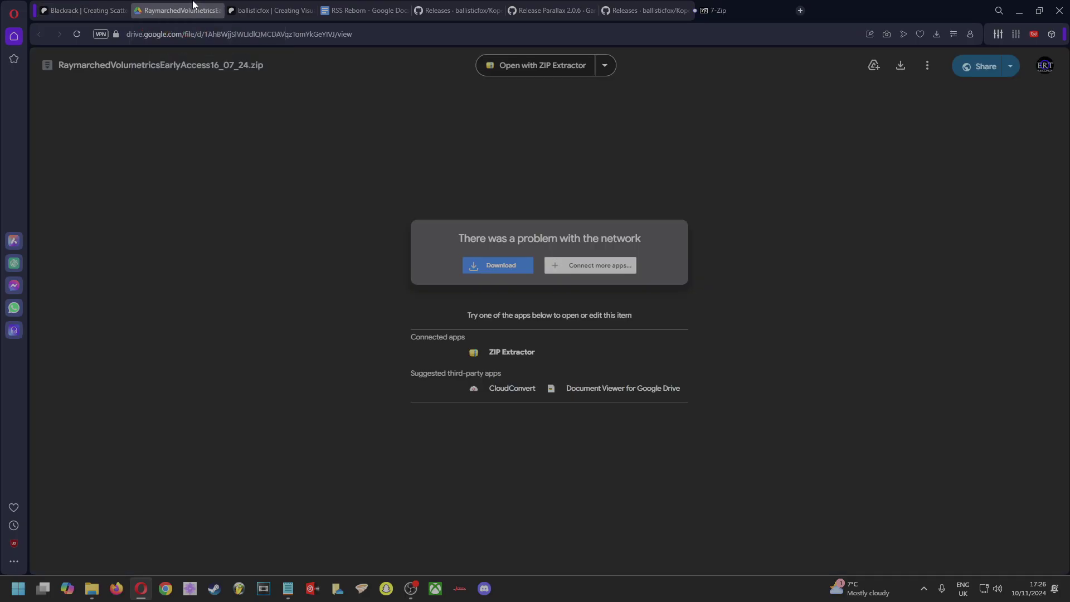
left_click(268, 7)
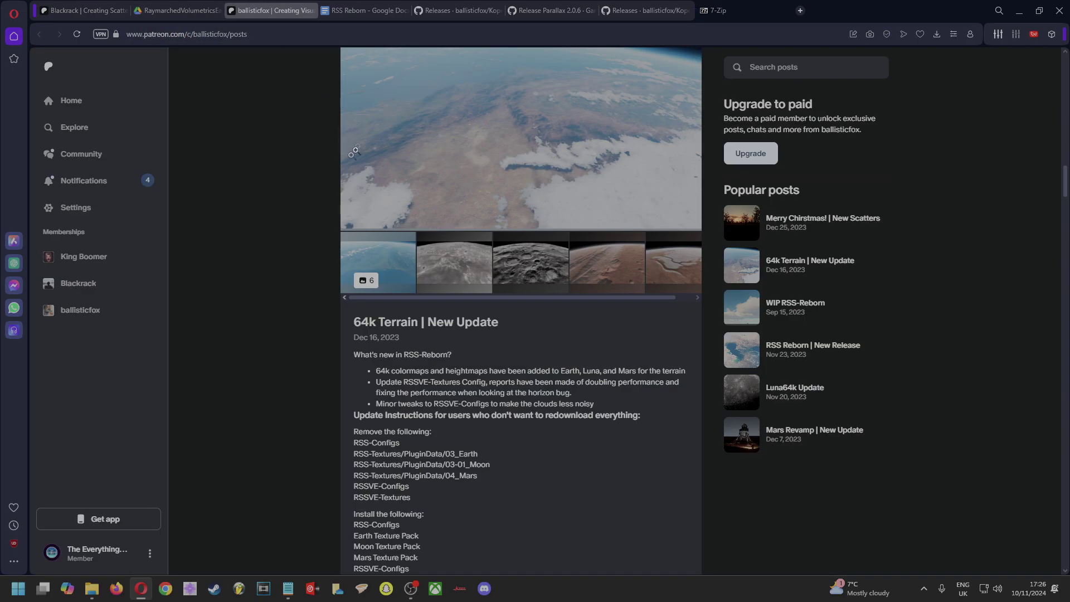
scroll(299, 318, "up", 10)
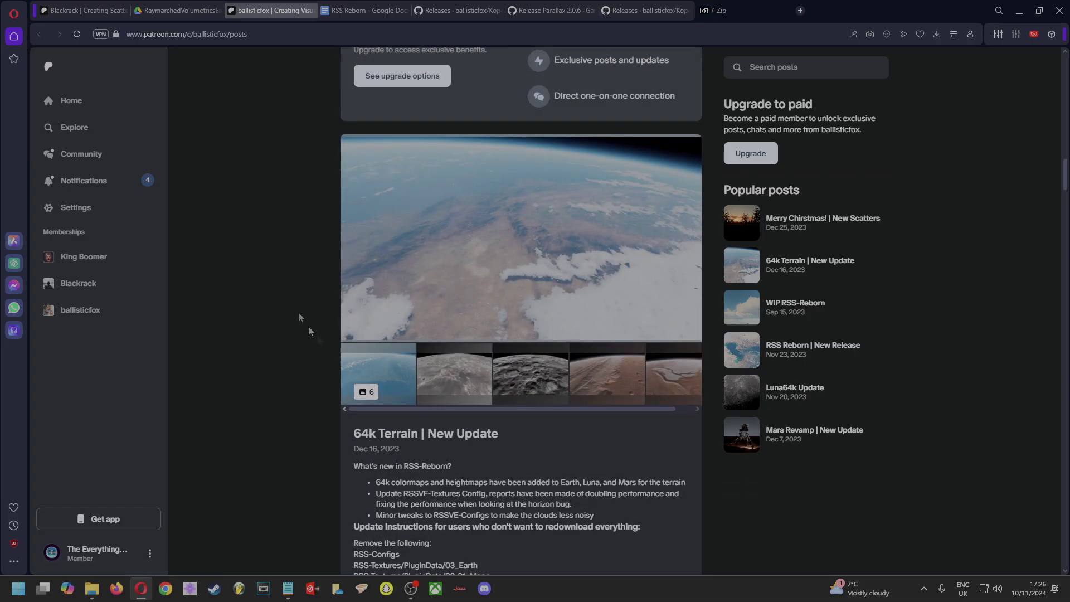
scroll(277, 327, "down", 10)
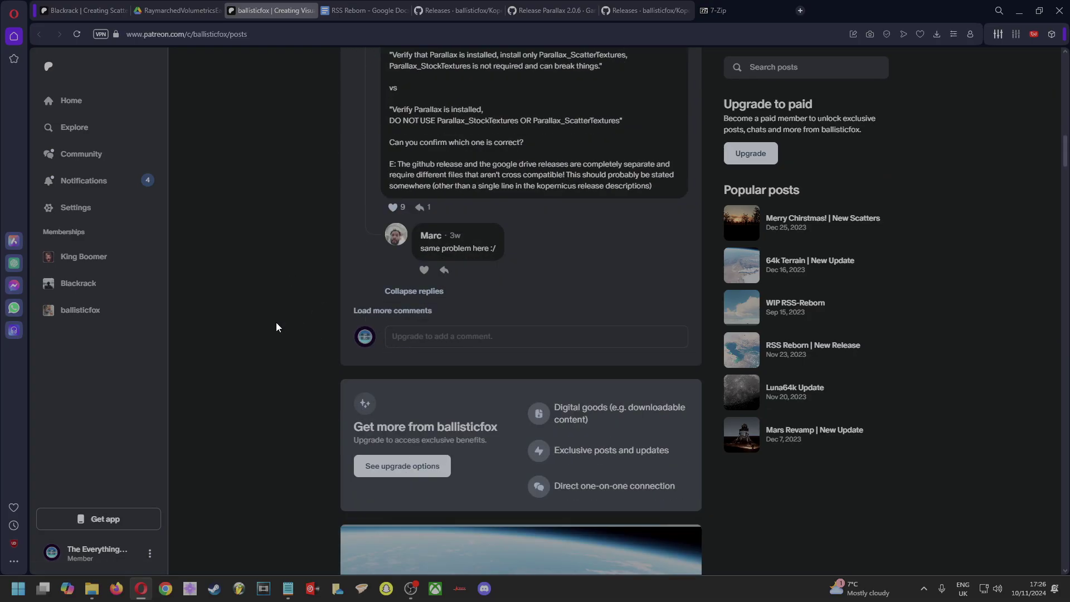
scroll(276, 327, "down", 5)
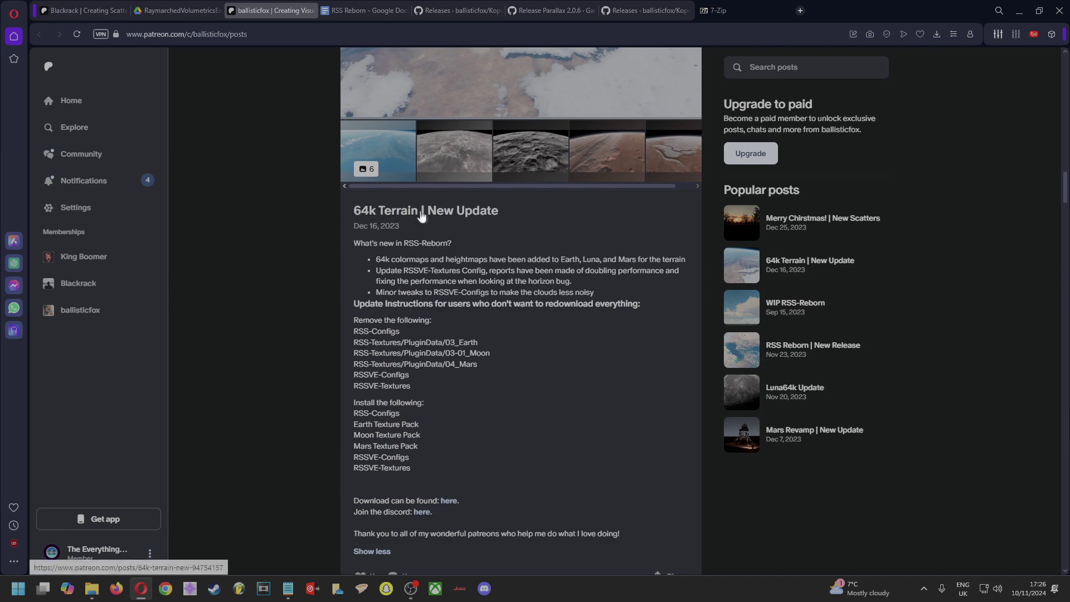
scroll(323, 282, "down", 3)
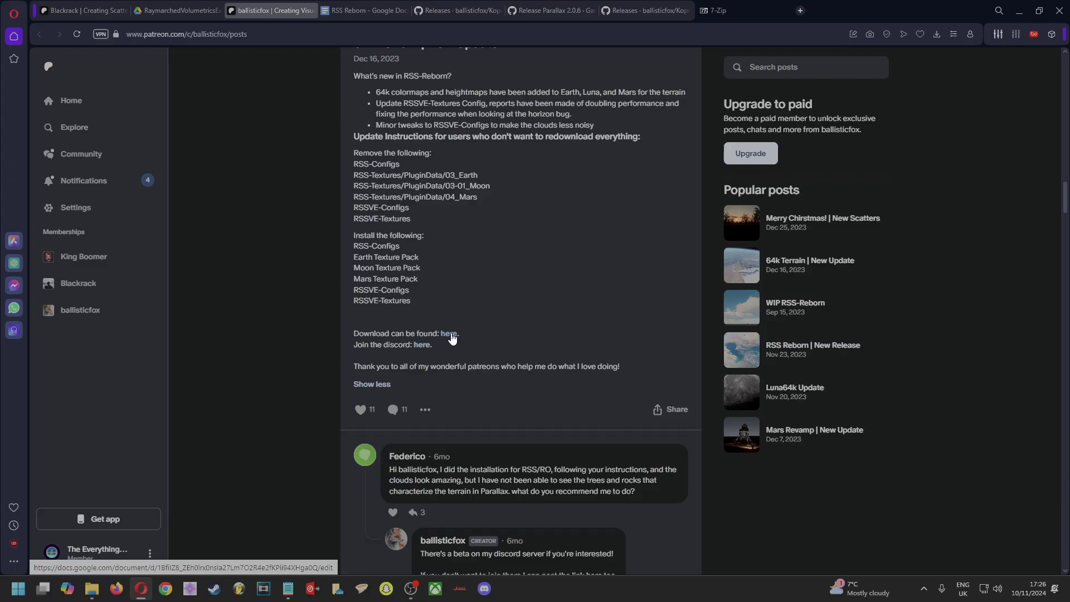
left_click(362, 10)
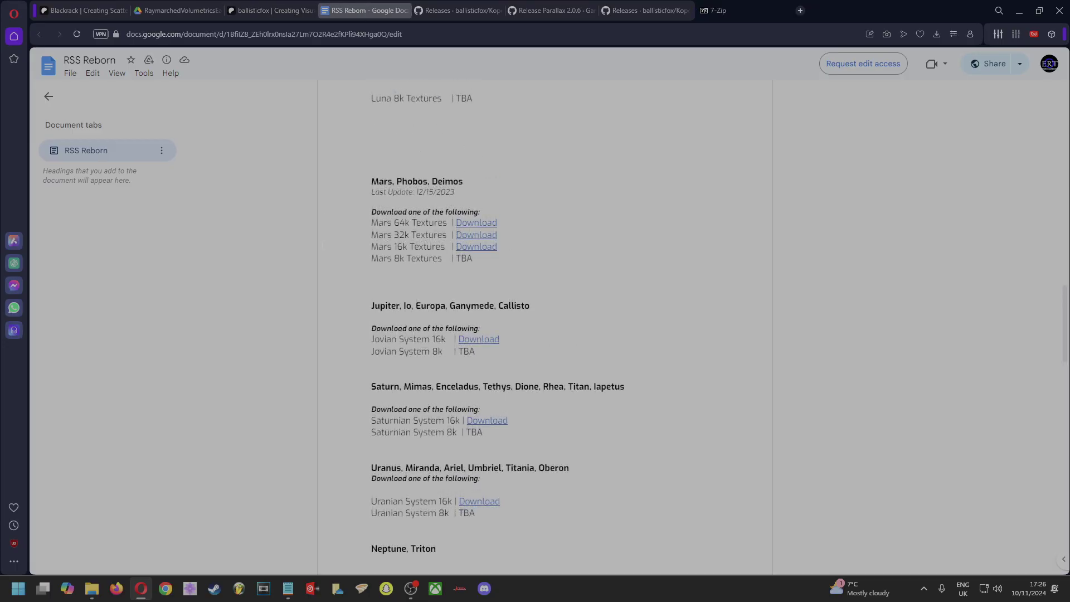
Read the RSS Reborn doc from the top and follow step 3's Kopernicus link to GitHub releases.
scroll(545, 329, "up", 1)
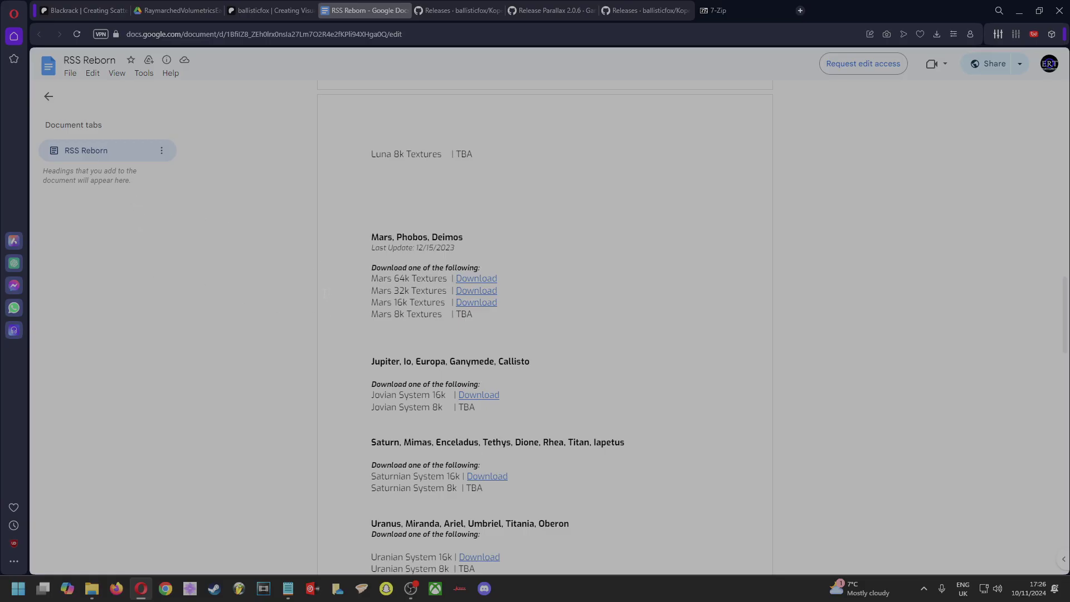
key("ctrl+Home")
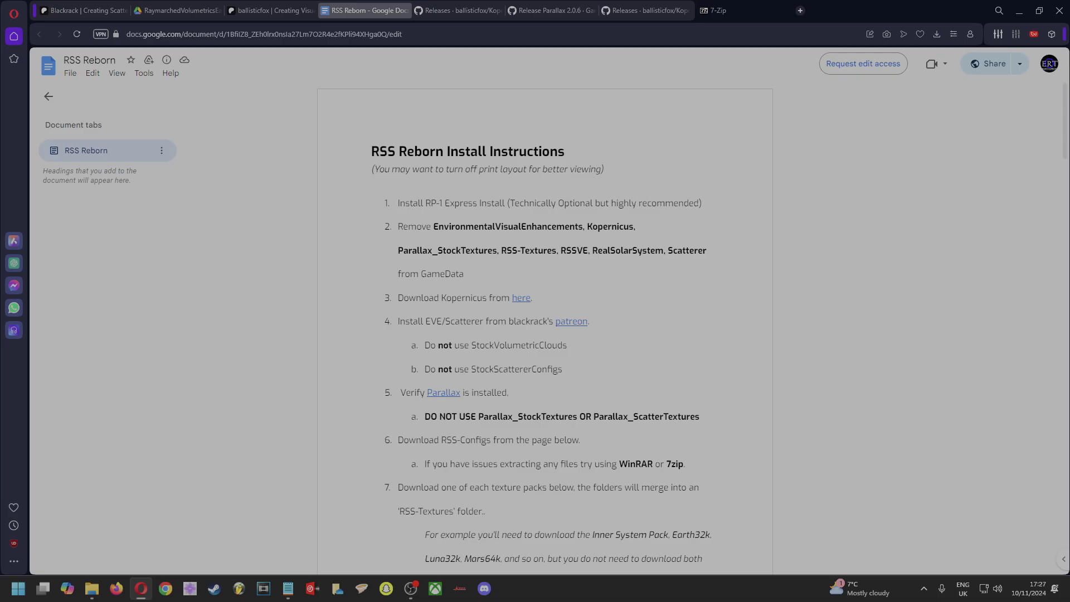
scroll(542, 326, "down", 1)
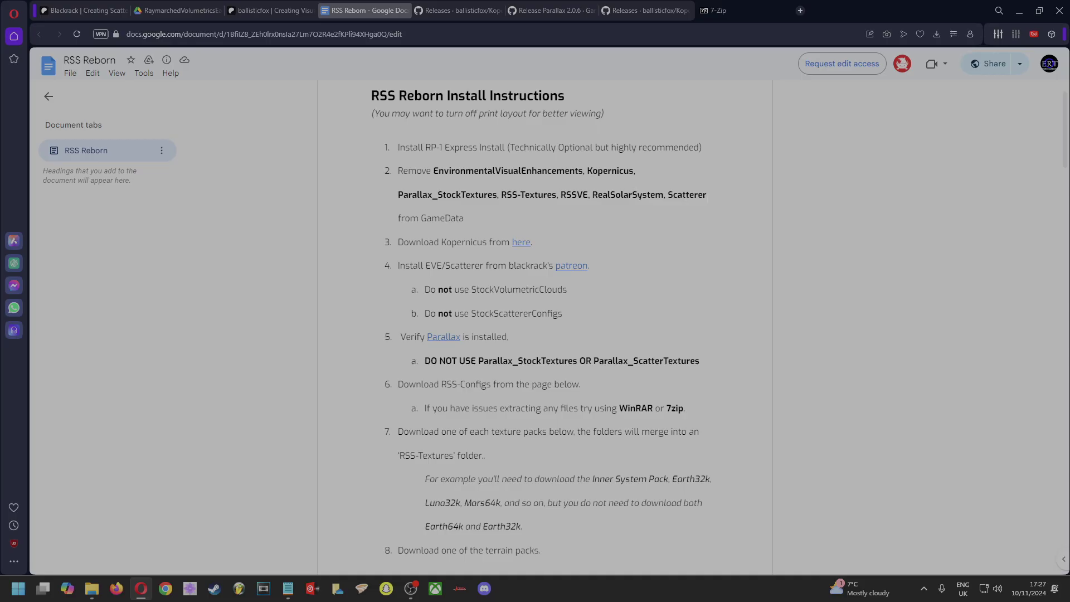
scroll(548, 180, "down", 1)
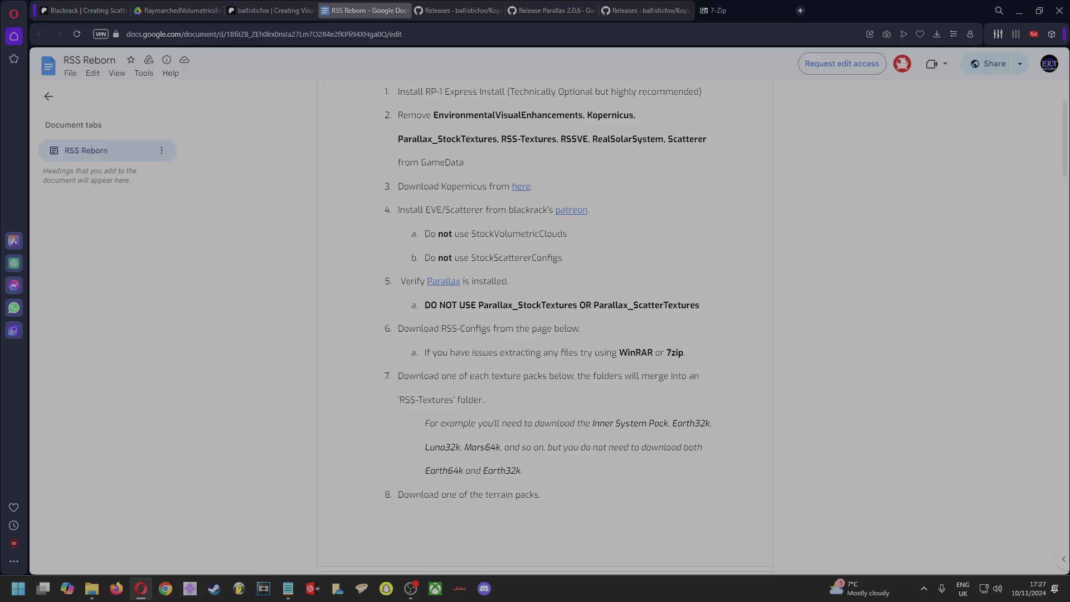
left_click(522, 186)
left_click(560, 196)
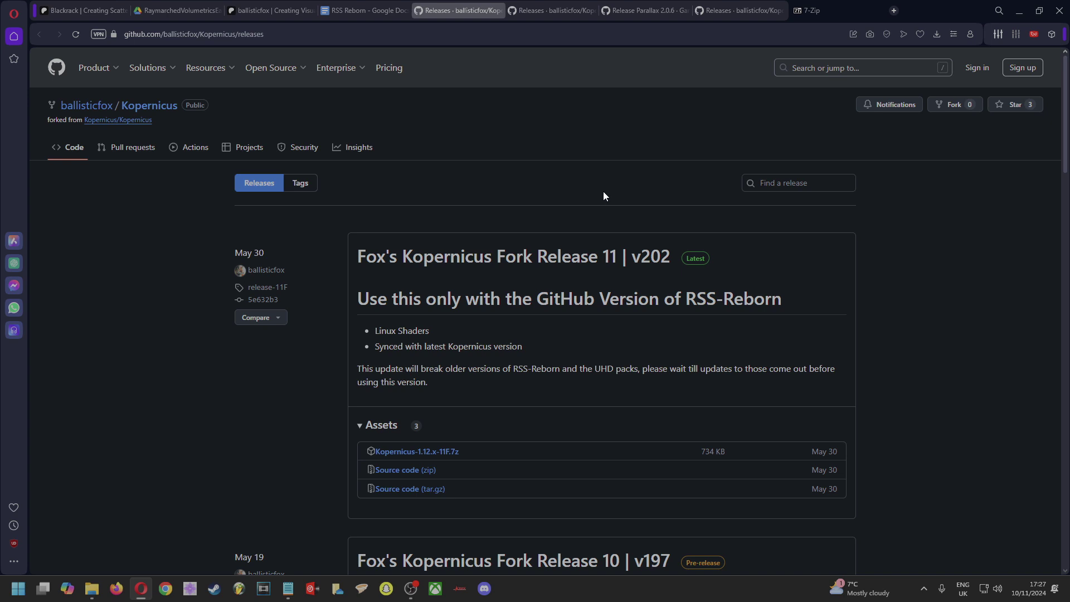
Open Kopernicus Release 9 | v197, start the Kopernicus-1.12.x-9F.zip download, then cancel it.
scroll(602, 198, "down", 1)
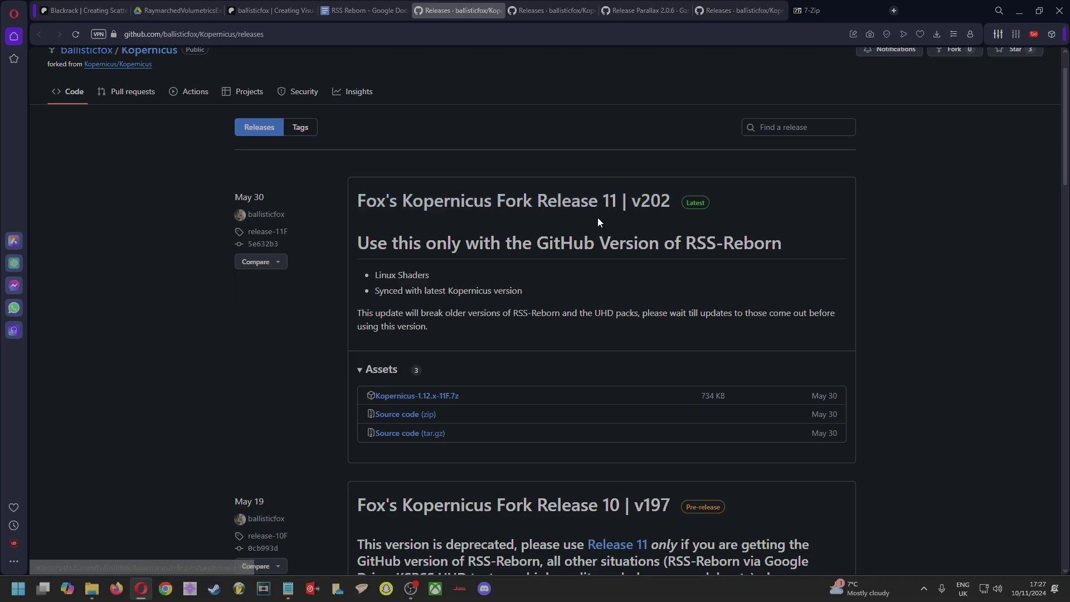
scroll(597, 214, "down", 3)
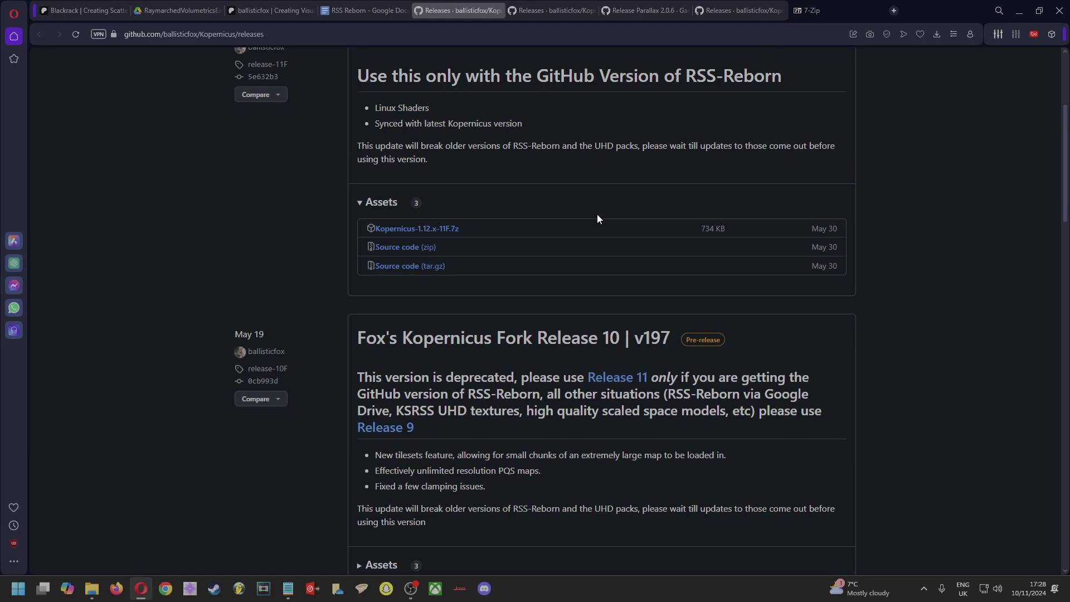
scroll(597, 214, "down", 6)
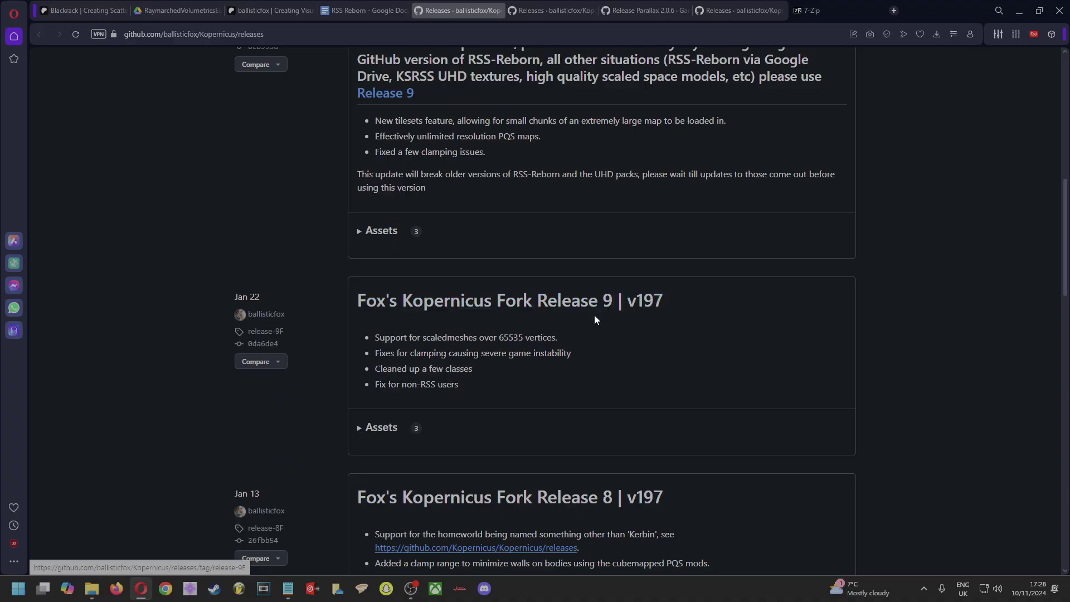
scroll(594, 315, "down", 1)
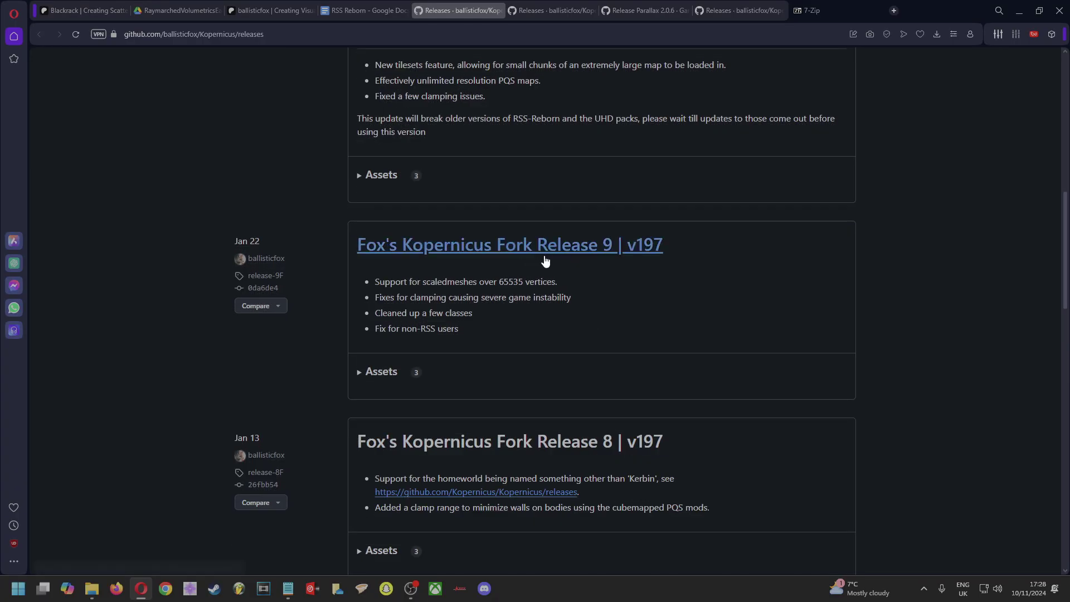
scroll(529, 248, "up", 8)
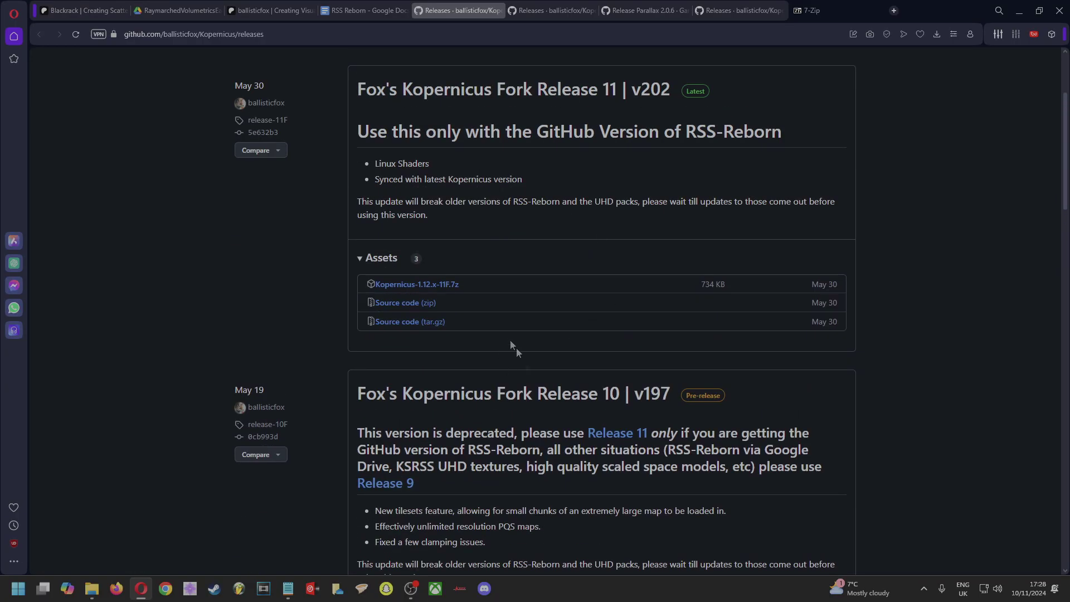
scroll(565, 240, "up", 3)
scroll(537, 283, "down", 5)
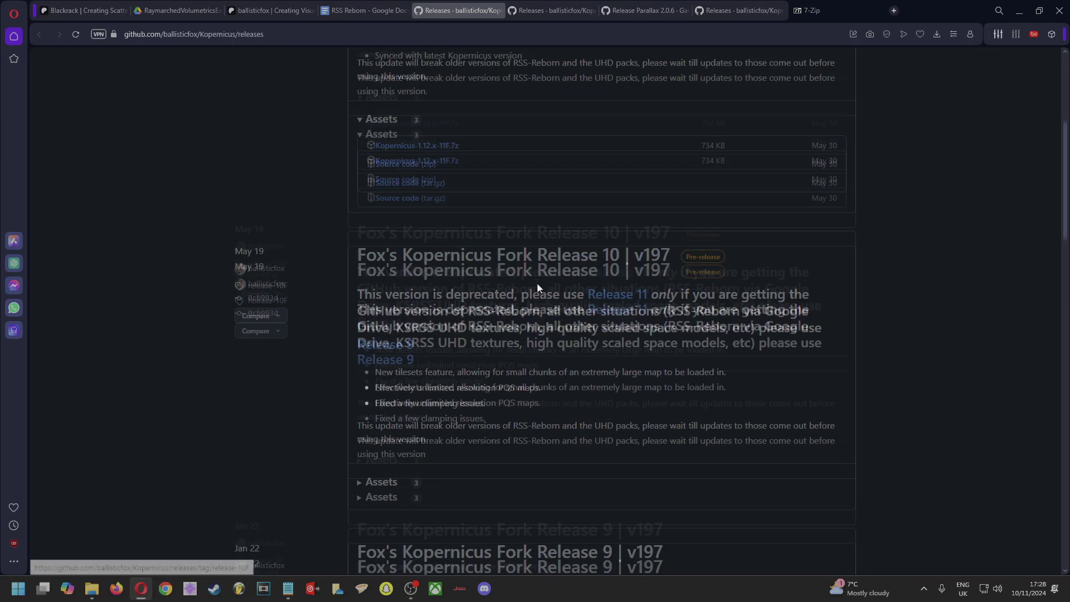
scroll(557, 299, "down", 4)
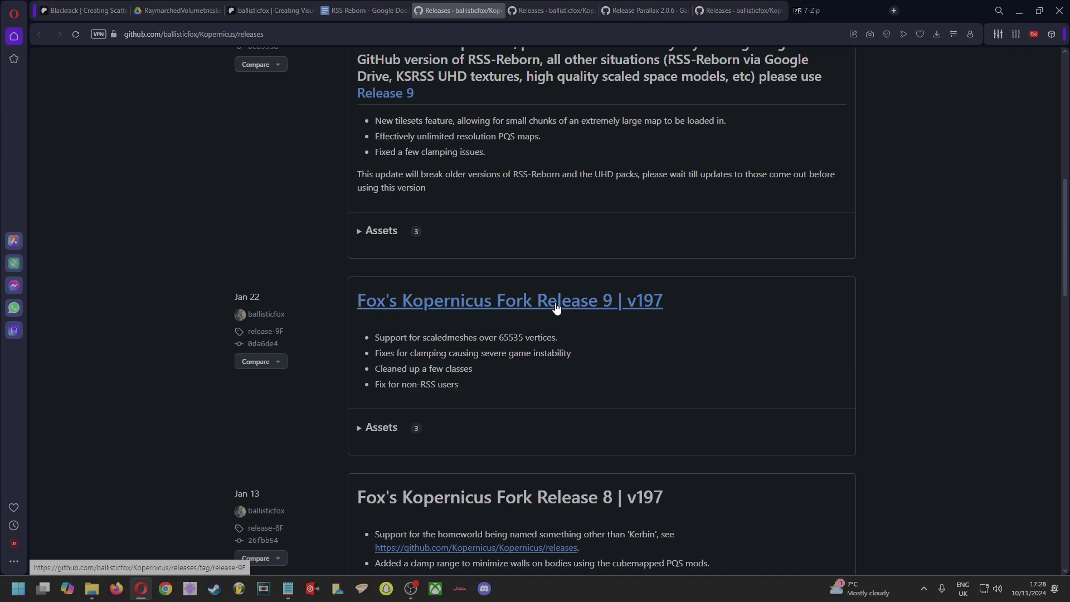
left_click(554, 309)
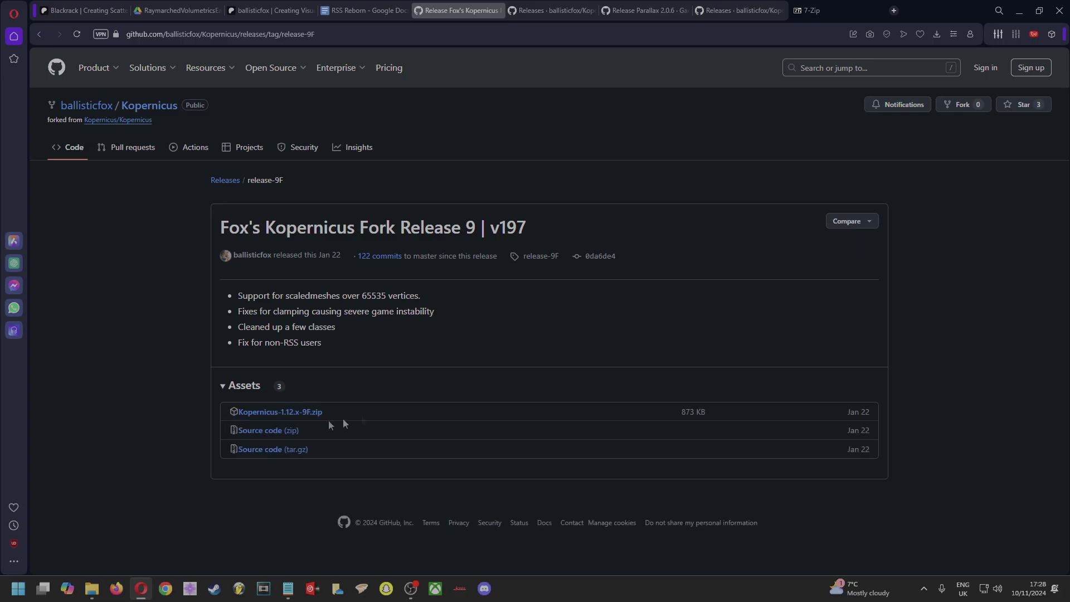
left_click(314, 413)
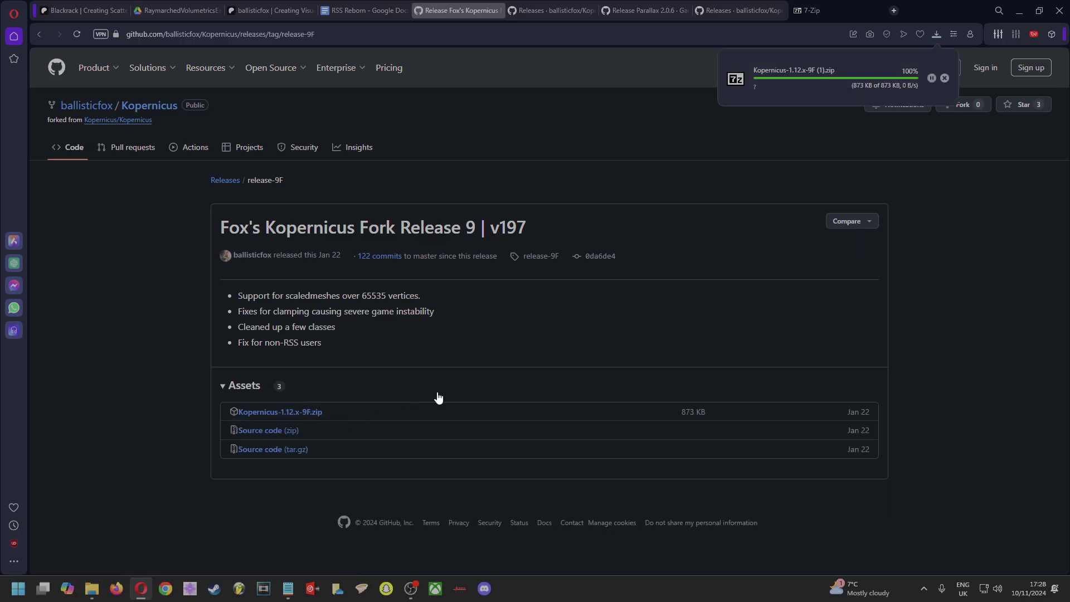
left_click(945, 78)
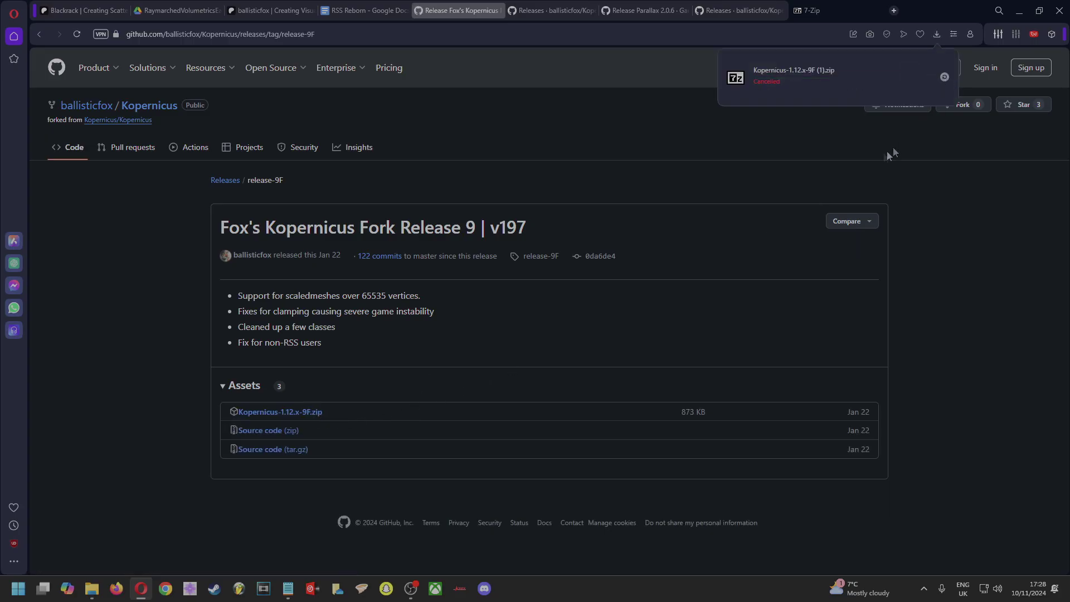
Open Kopernicus-1.12.x-11F from Downloads in 7-Zip and enter its GameData folder.
left_click(92, 588)
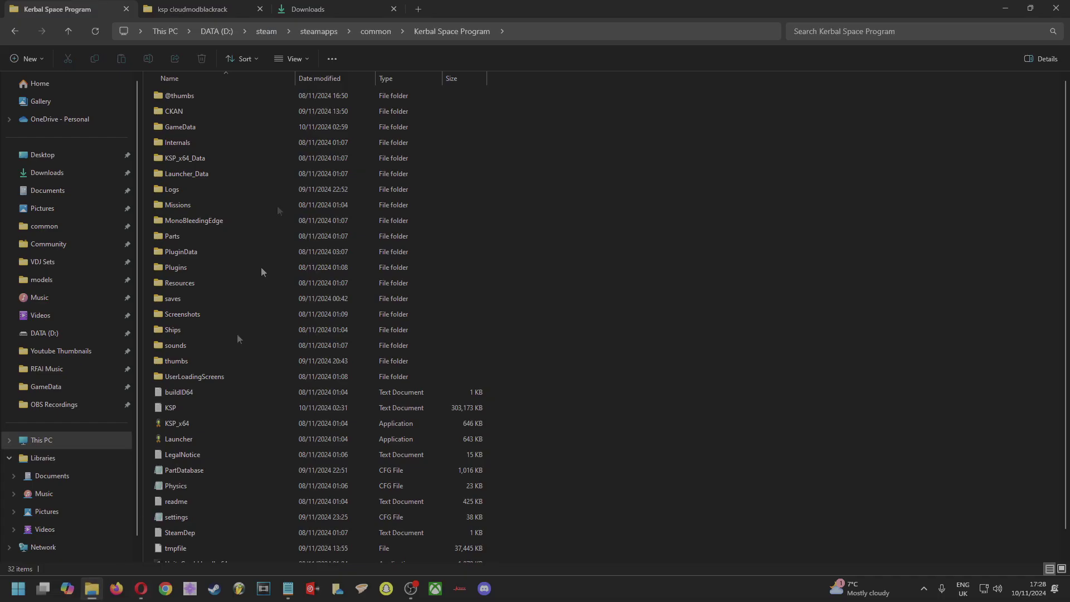
left_click(309, 8)
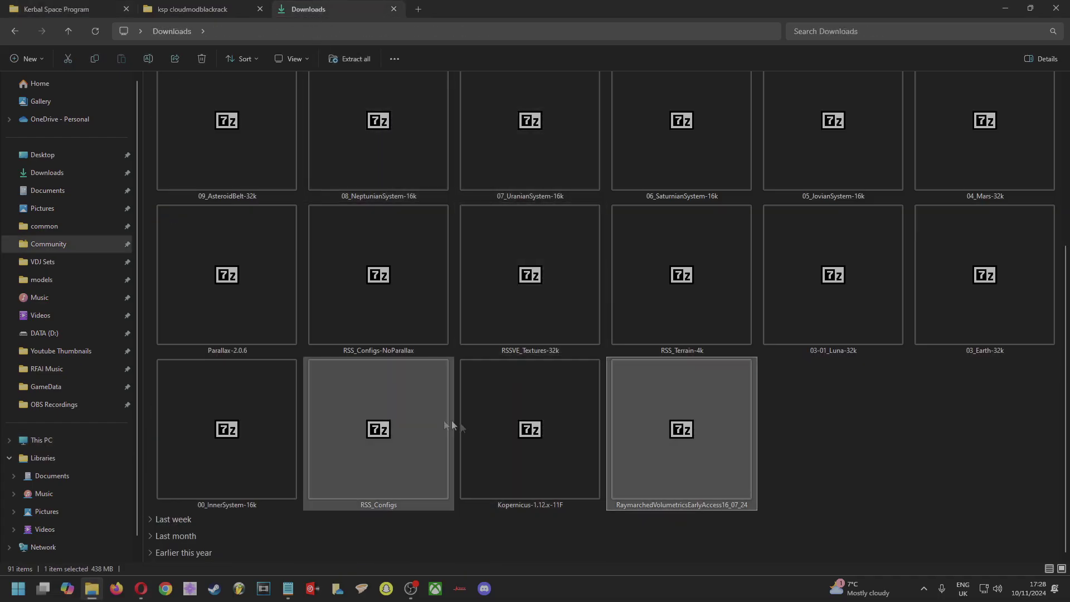
left_click(549, 428)
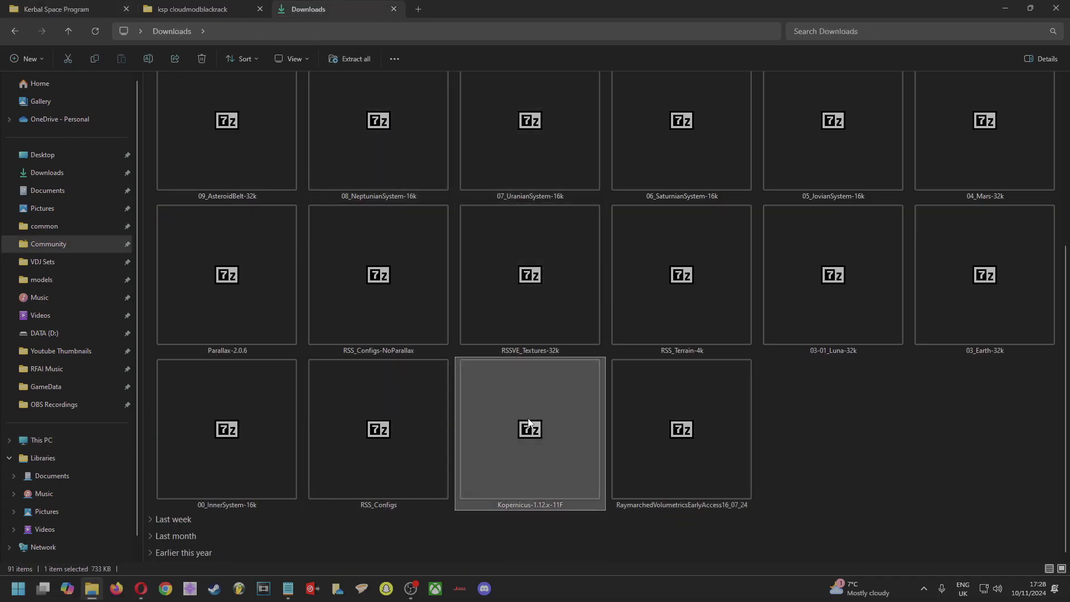
double_click(528, 421)
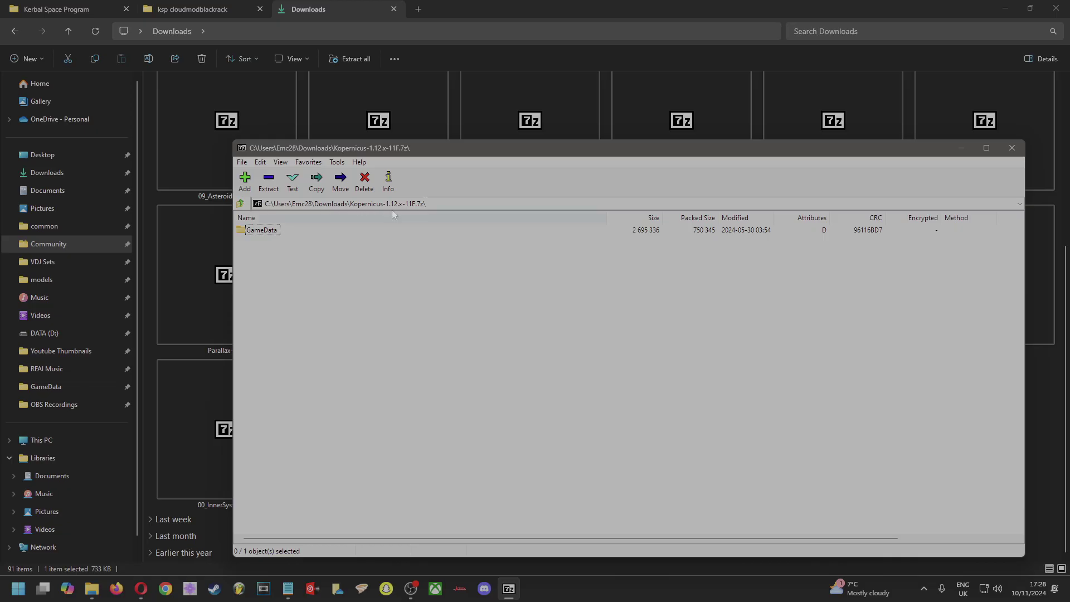
left_click_drag(467, 153, 507, 111)
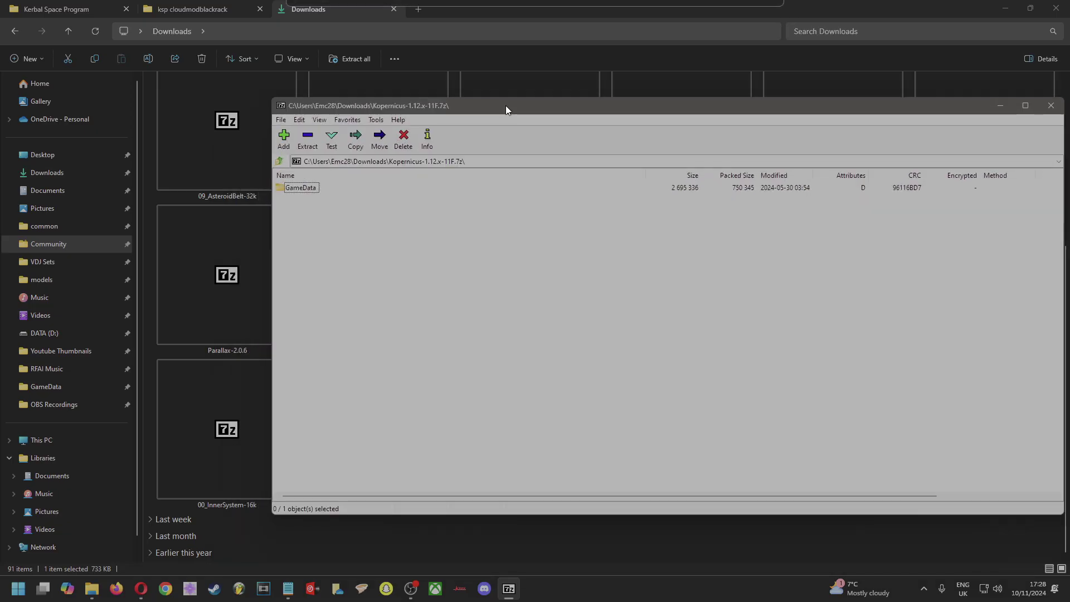
double_click(301, 187)
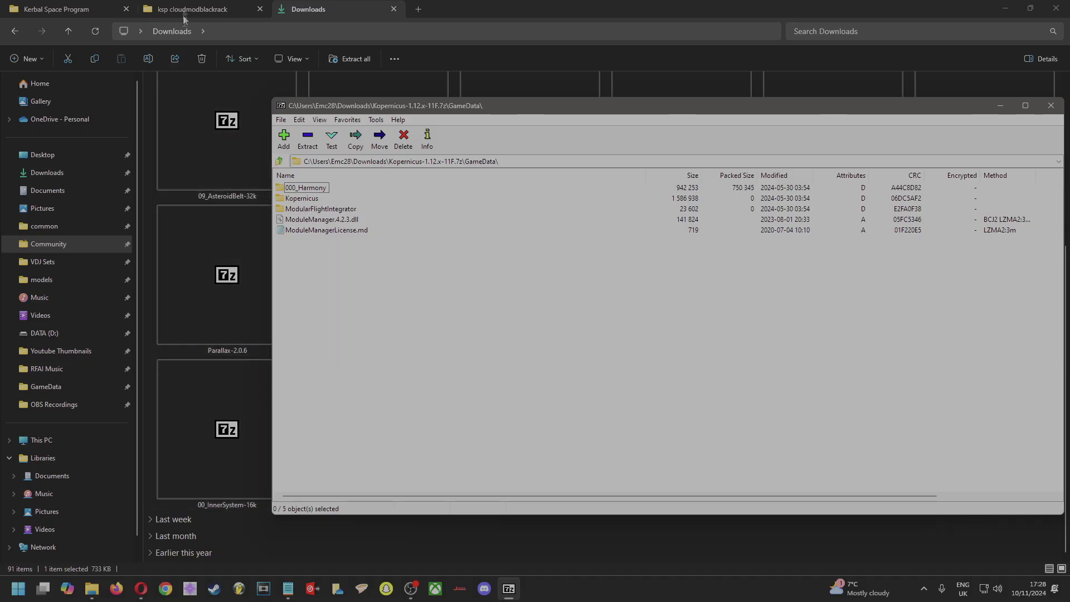
Open the game's GameData folder in Explorer, then close the Kopernicus archive window.
left_click(62, 8)
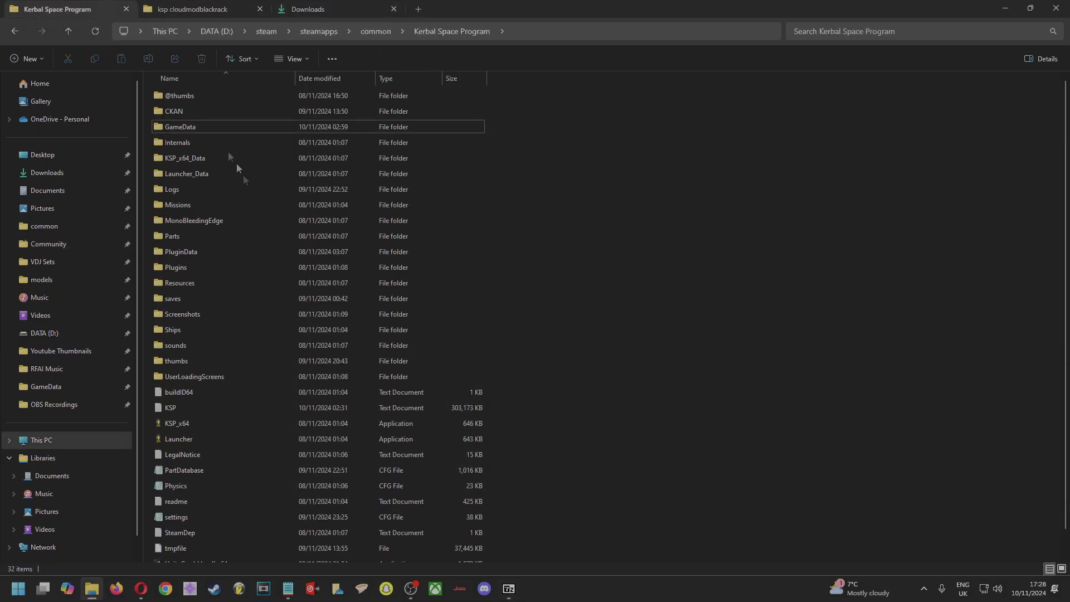
double_click(188, 126)
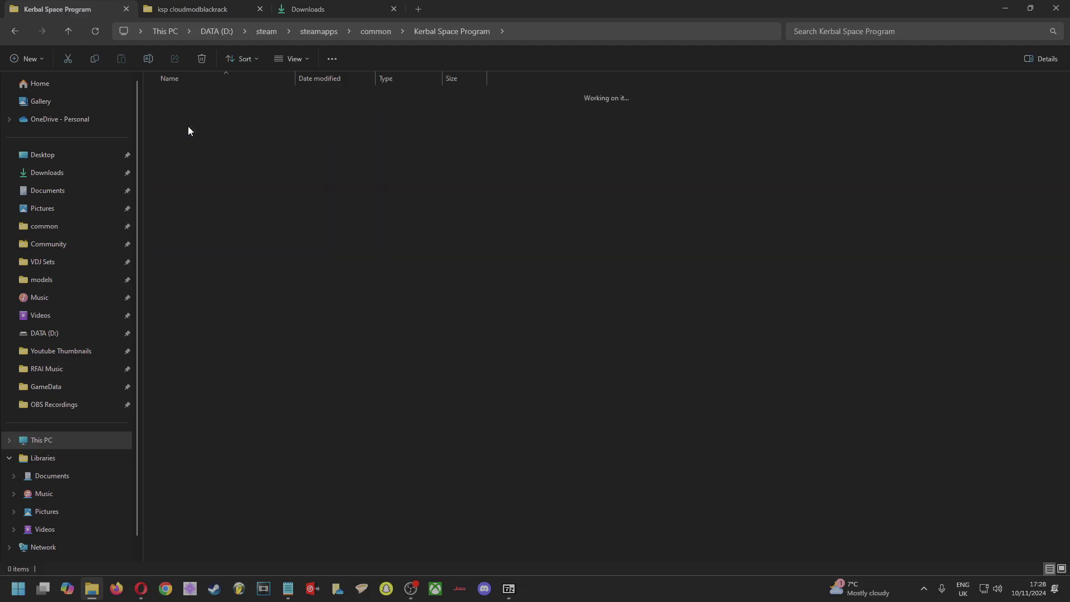
left_click(509, 589)
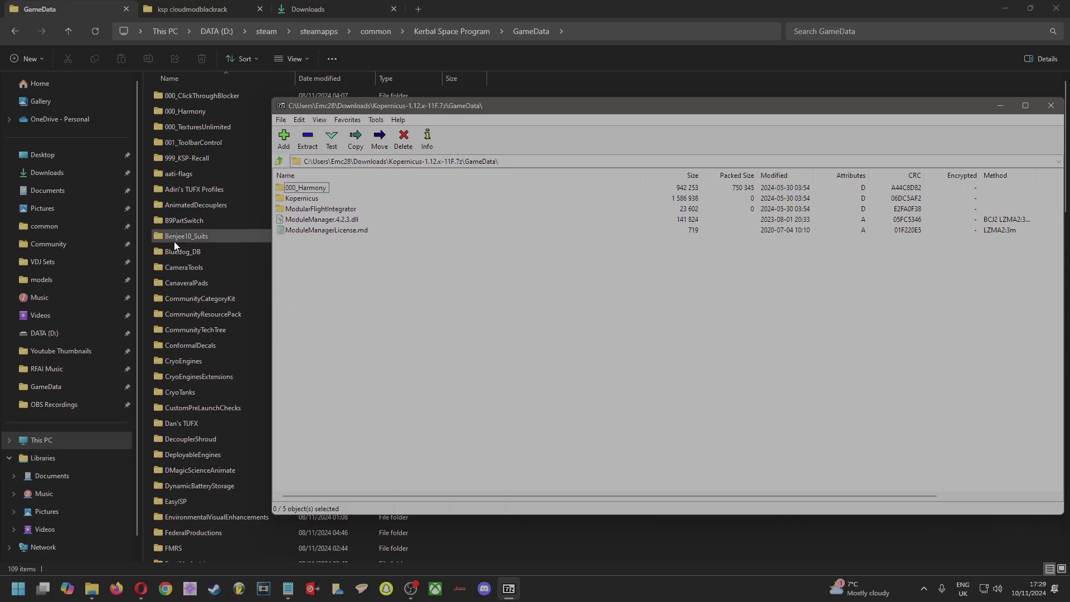
left_click_drag(498, 116, 613, 243)
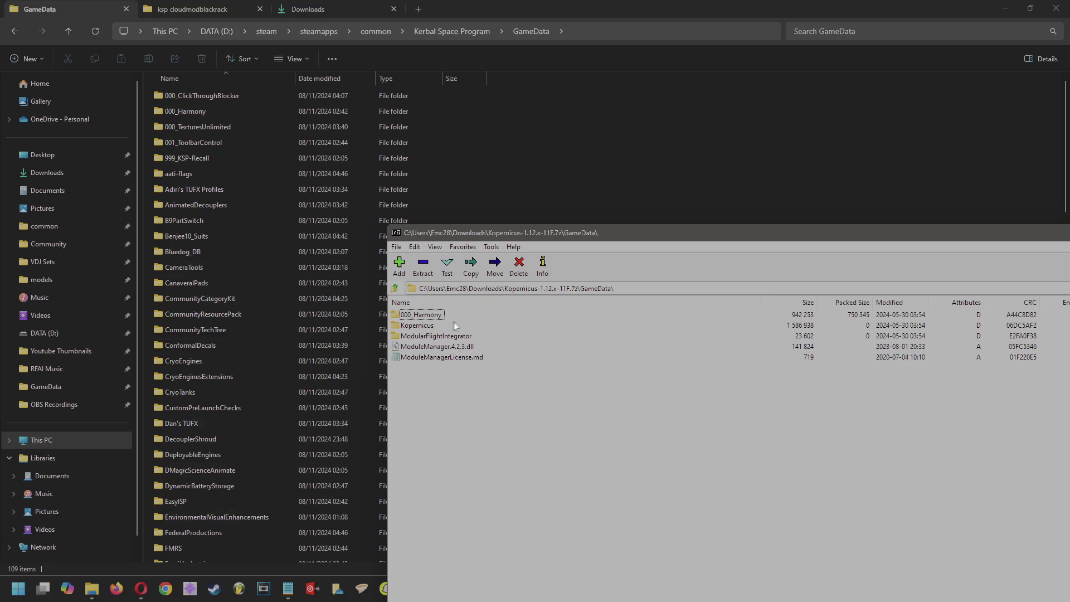
left_click_drag(823, 229, 675, 207)
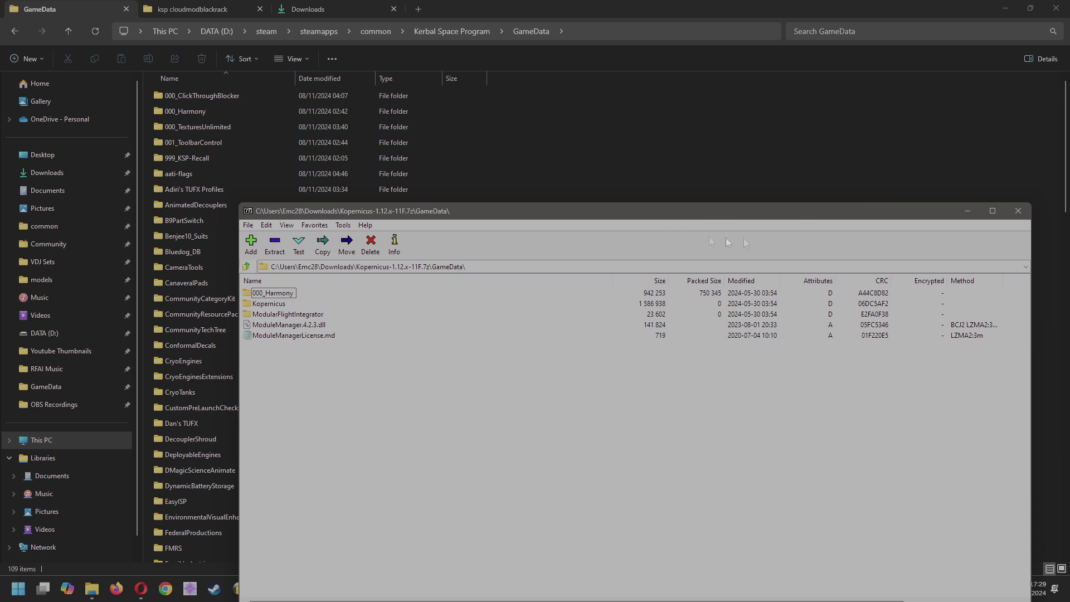
left_click(1018, 211)
left_click(141, 588)
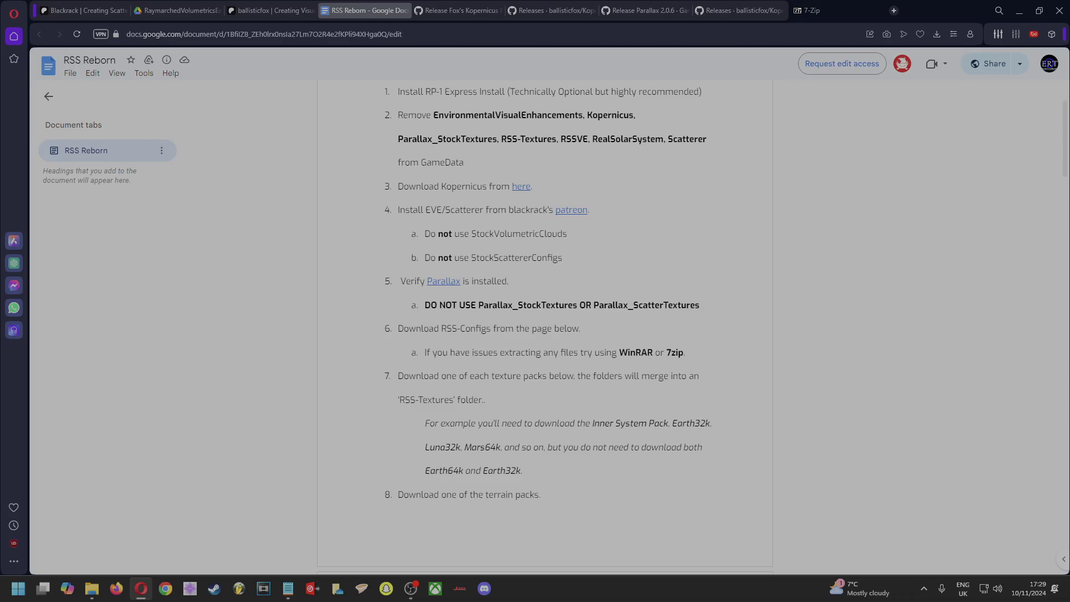
Follow the guide's Parallax link to the 2.0.6 release and download Parallax-2.0.6.zip.
scroll(368, 227, "down", 1)
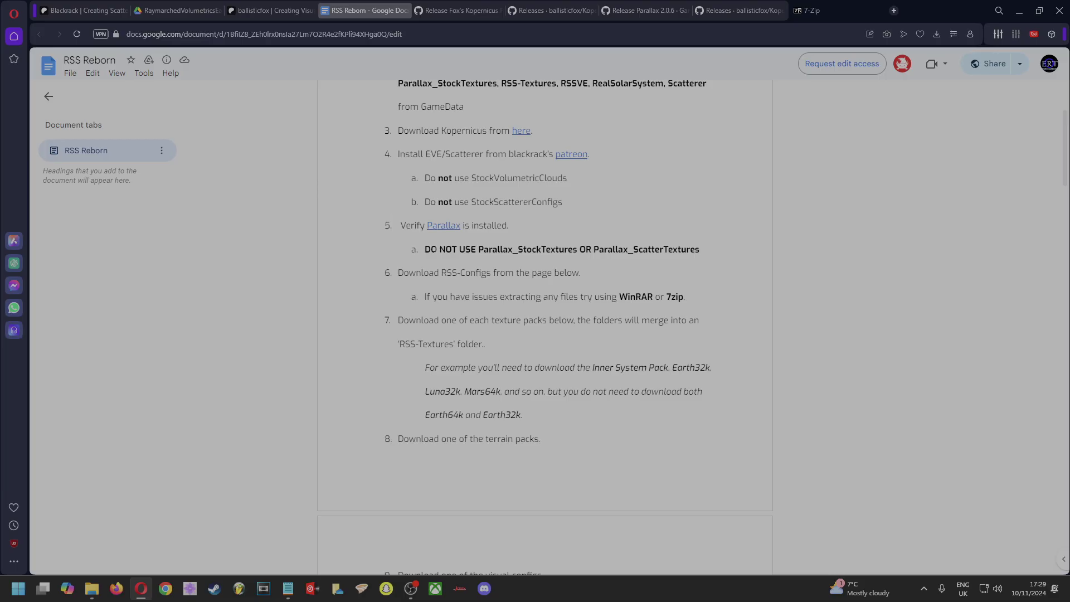
left_click(443, 225)
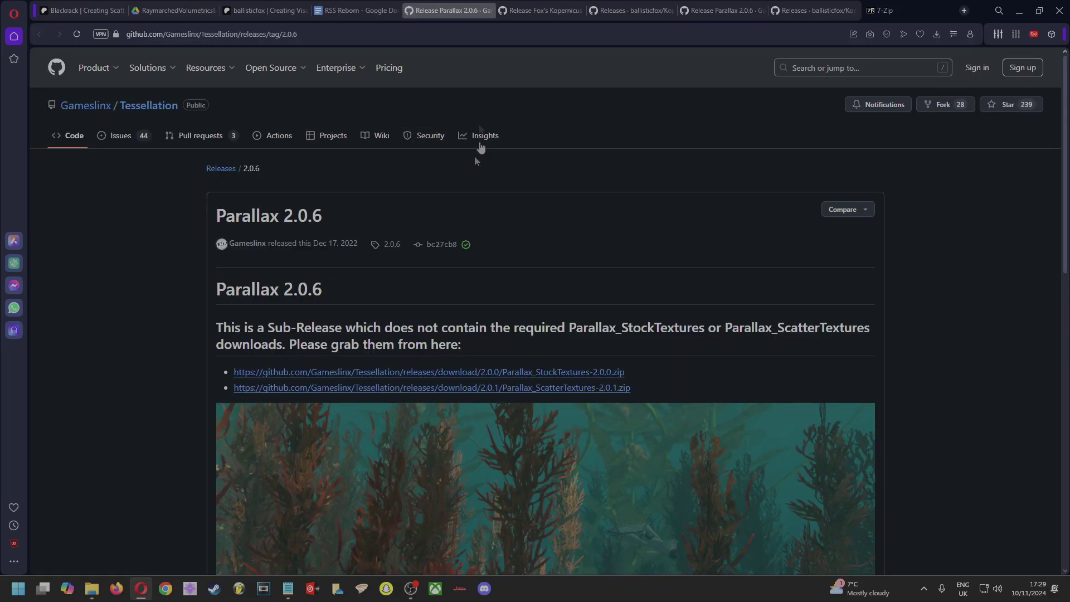
scroll(440, 222, "down", 1)
scroll(391, 240, "down", 2)
scroll(382, 244, "down", 8)
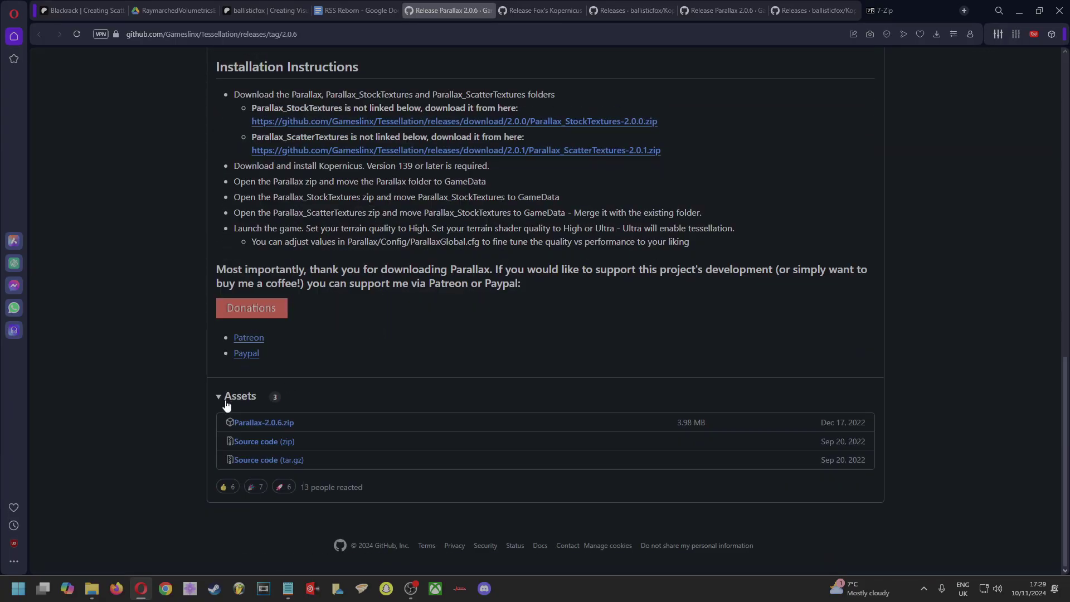
left_click(218, 400)
left_click(218, 464)
left_click(292, 425)
key("alt+Tab")
Open the Parallax-2.0.6 (3) archive from Downloads in 7-Zip alongside the game's GameData folder.
left_click(334, 9)
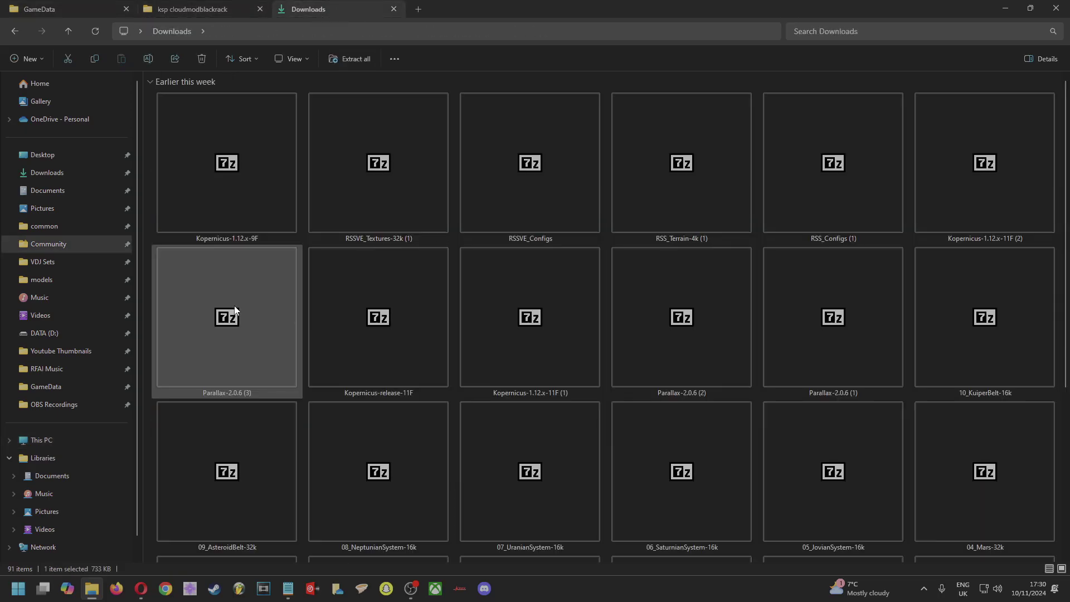
double_click(234, 305)
left_click_drag(468, 208, 495, 128)
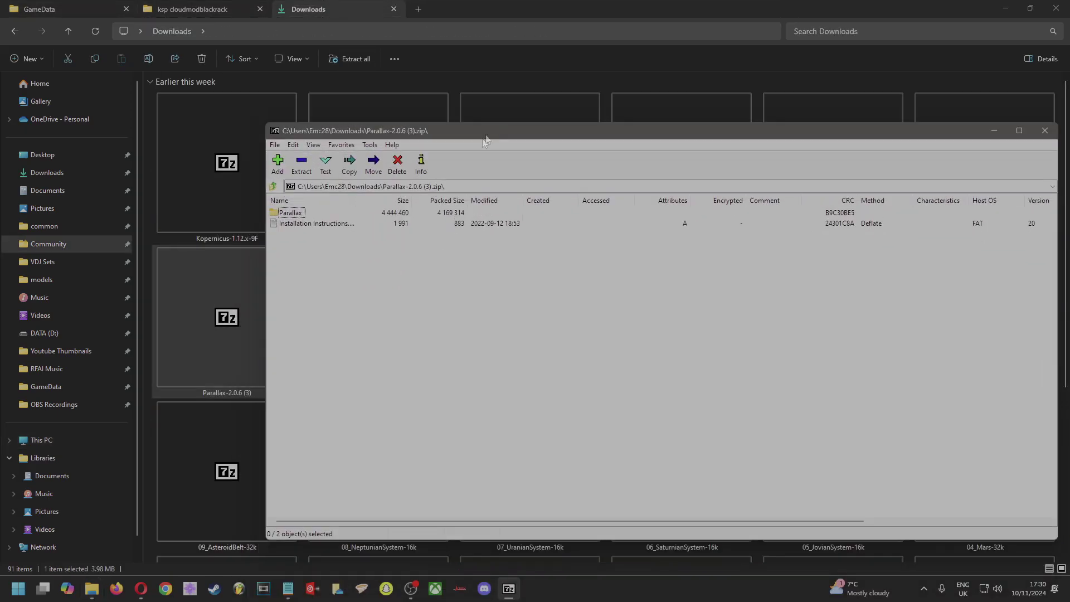
left_click(92, 5)
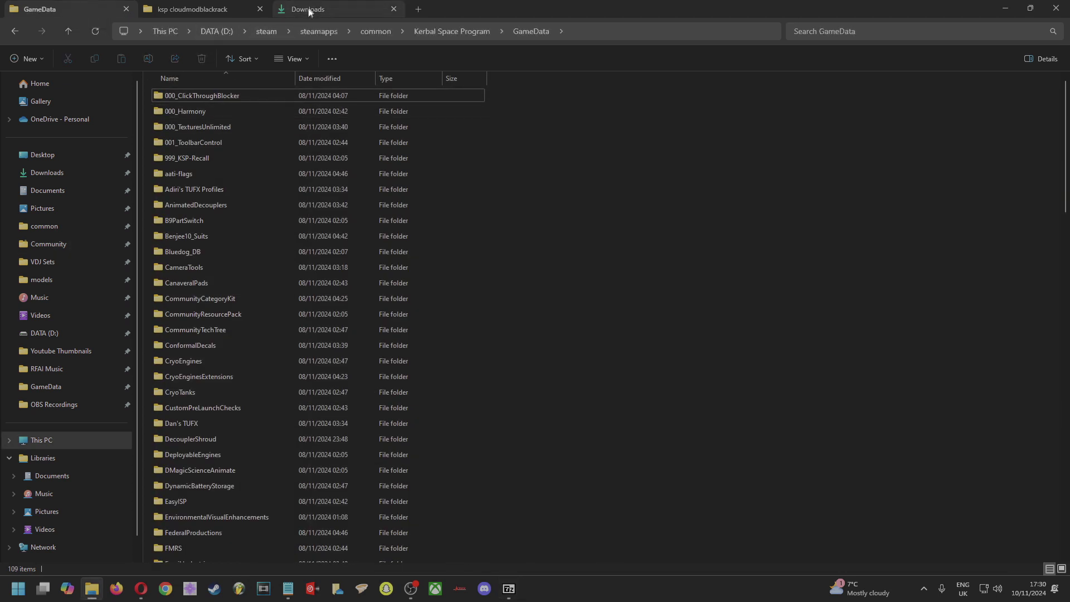
Reposition and maximise the Parallax archive window, then close it and return to the RSS Reborn doc.
mouse_move(410, 588)
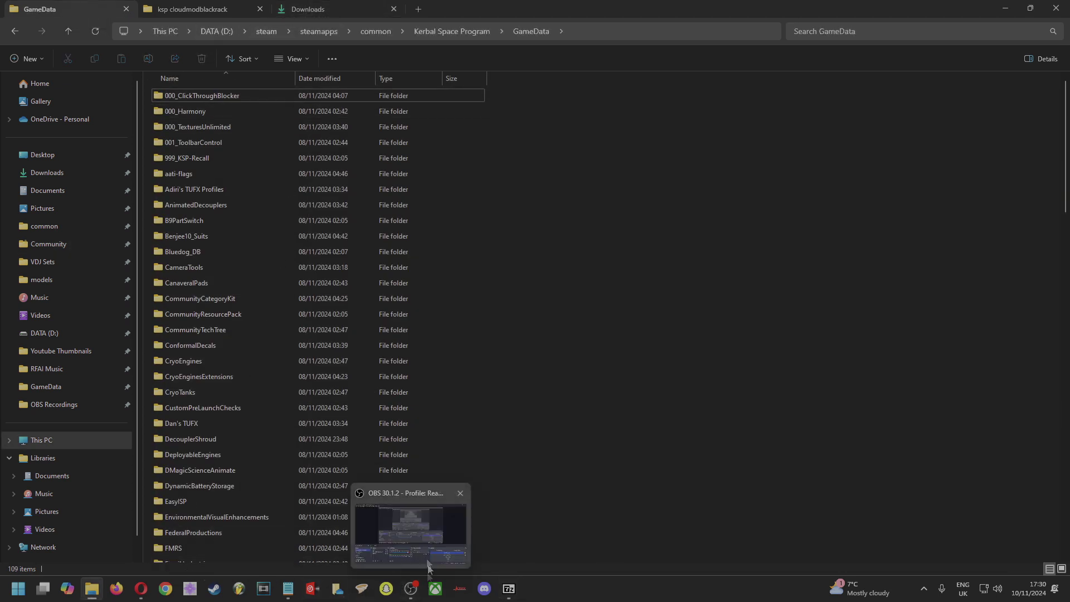
mouse_move(511, 591)
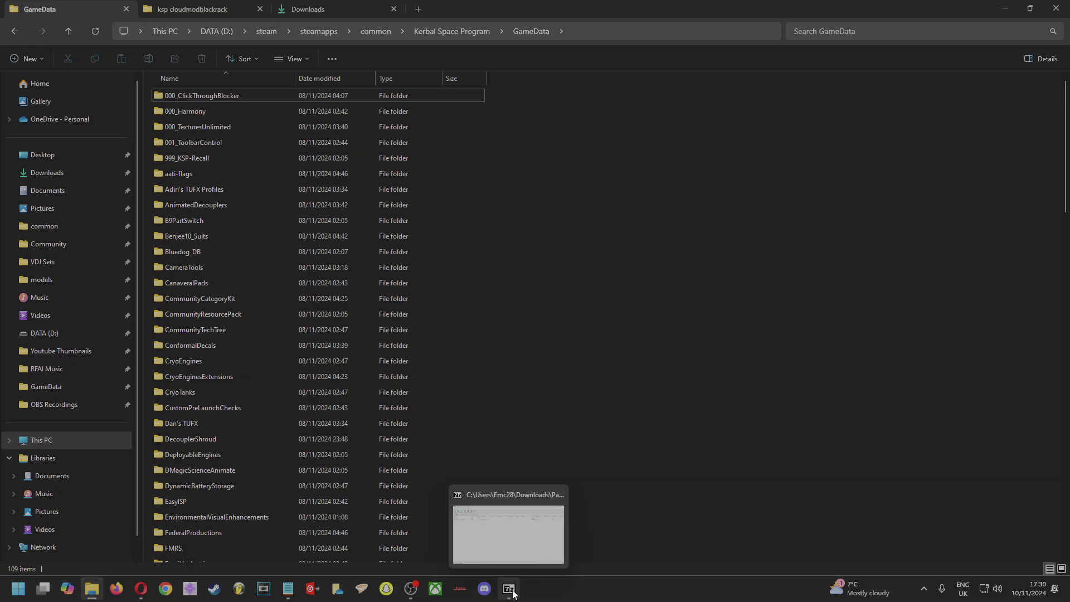
left_click(510, 590)
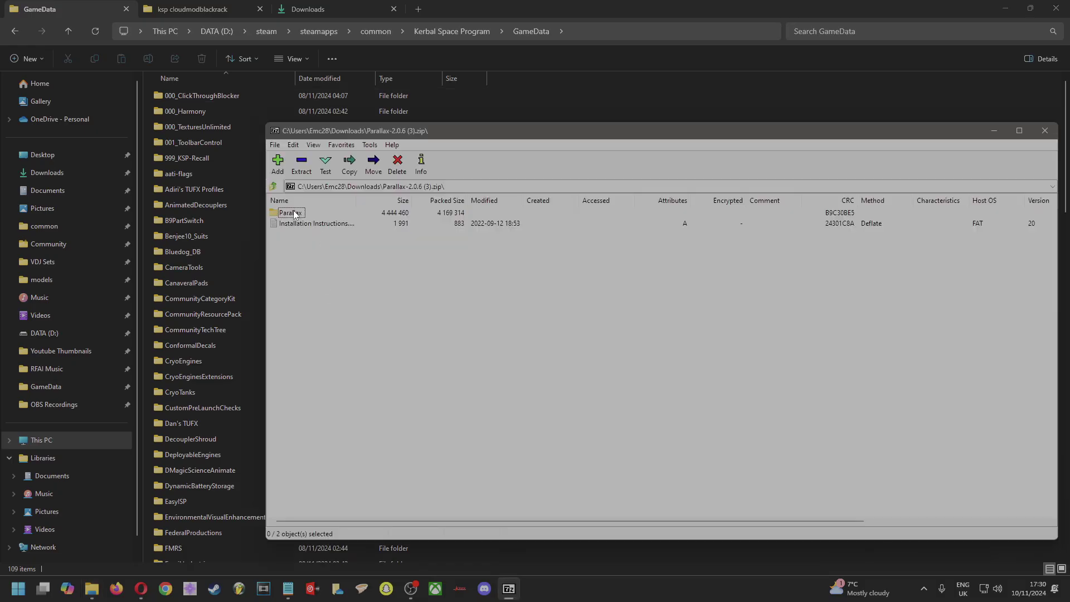
left_click_drag(390, 130, 501, 125)
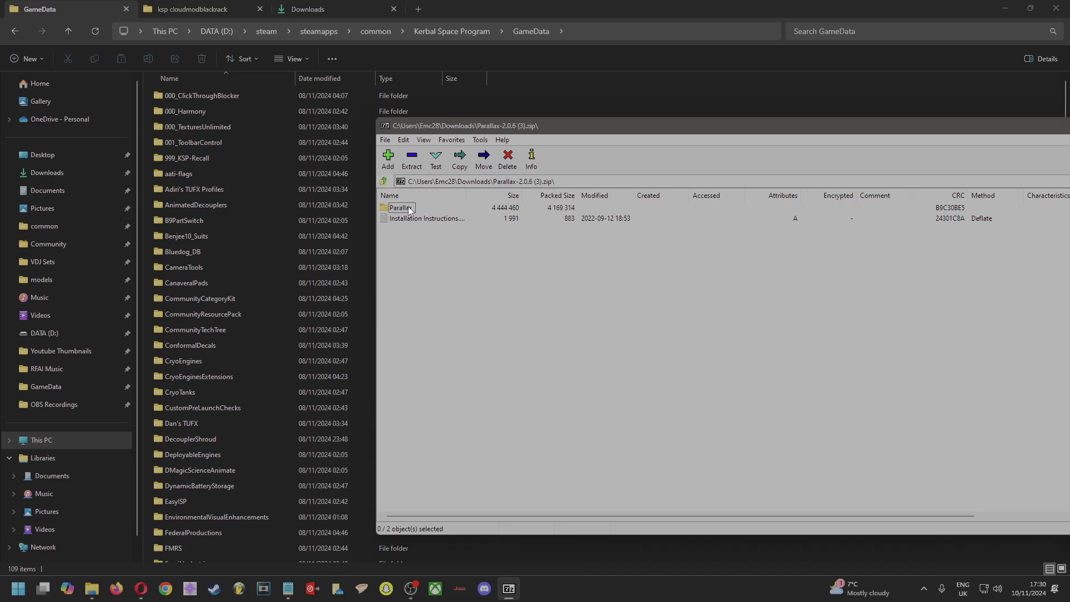
left_click_drag(579, 120, 660, 200)
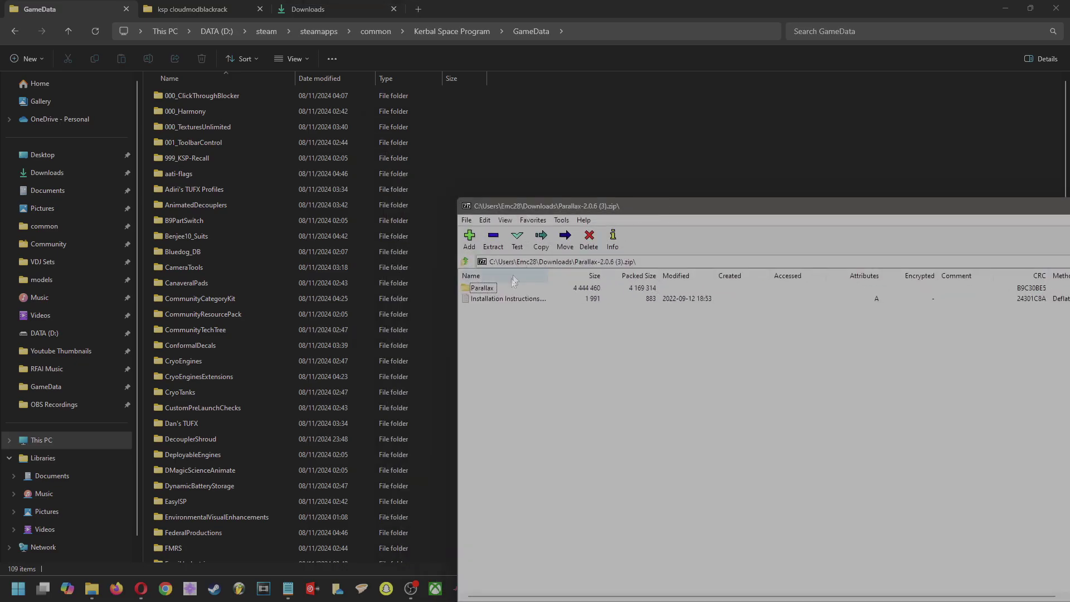
mouse_move(482, 288)
left_mouse_down()
mouse_move(557, 258)
mouse_move(534, 289)
mouse_move(489, 291)
left_mouse_up()
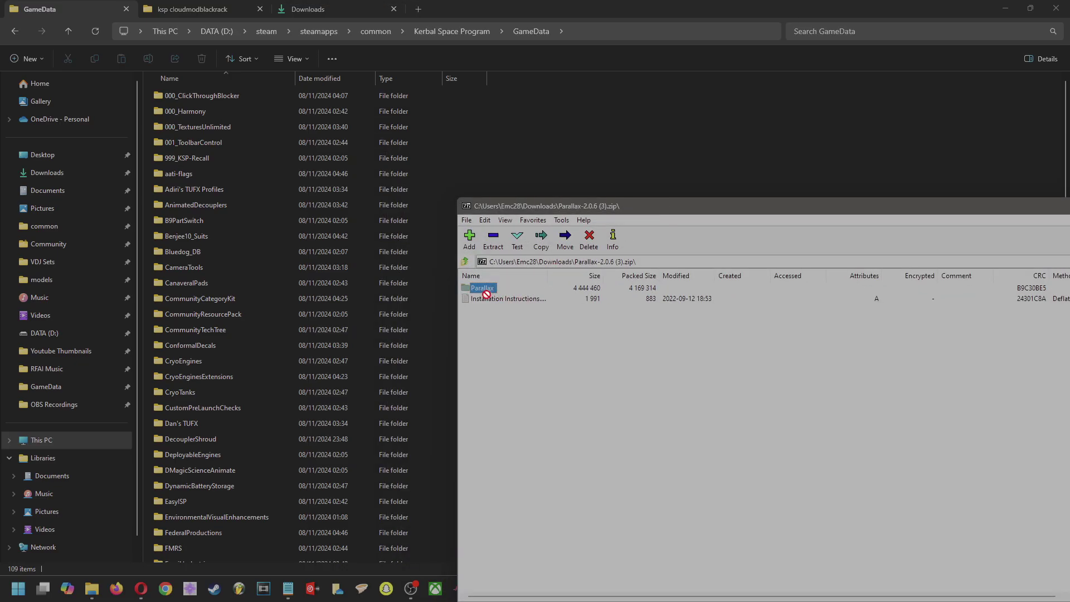
double_click(862, 209)
left_click(1002, 193)
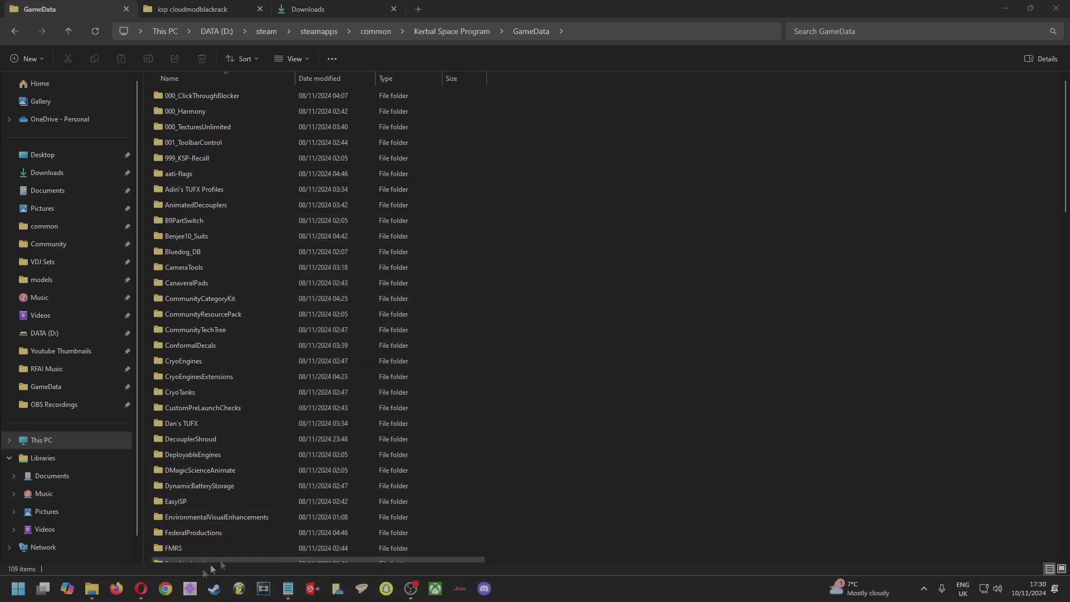
left_click(141, 589)
scroll(306, 323, "down", 9)
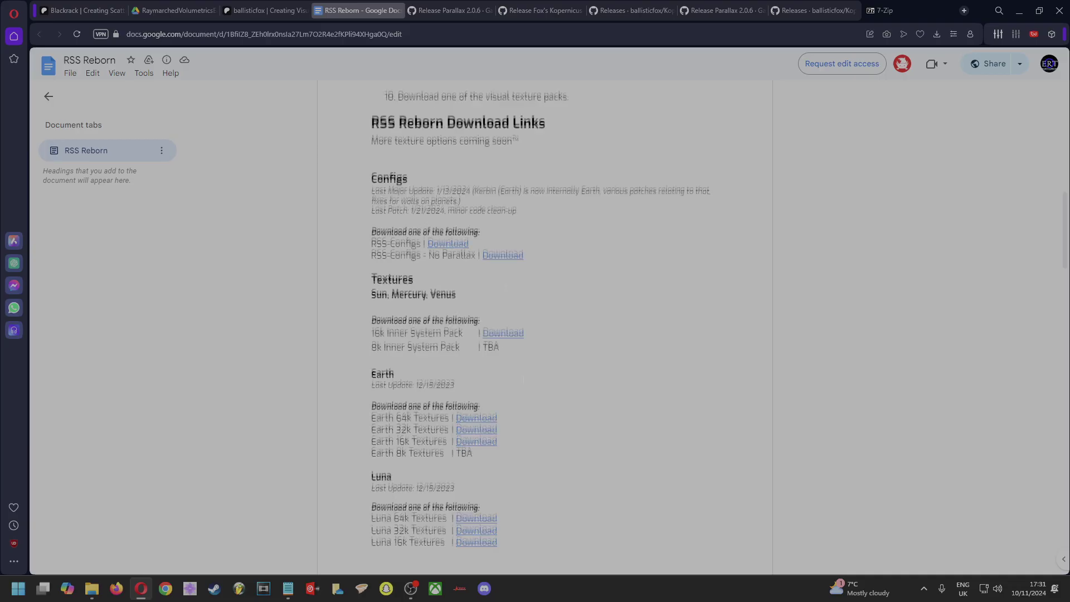
scroll(544, 323, "down", 2)
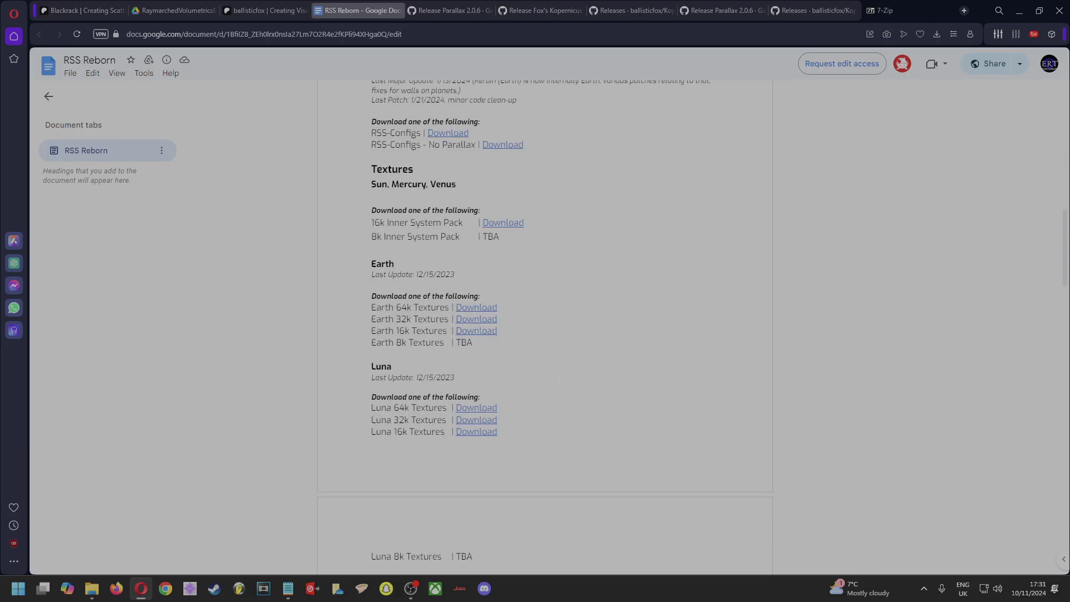
scroll(544, 324, "down", 6)
scroll(544, 323, "down", 1)
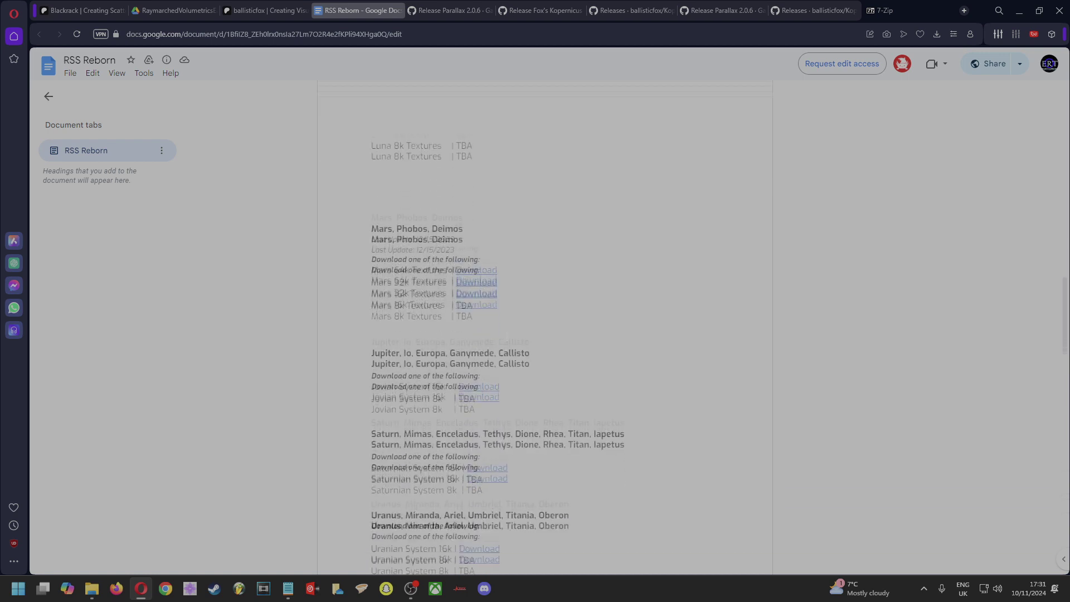
scroll(555, 419, "down", 4)
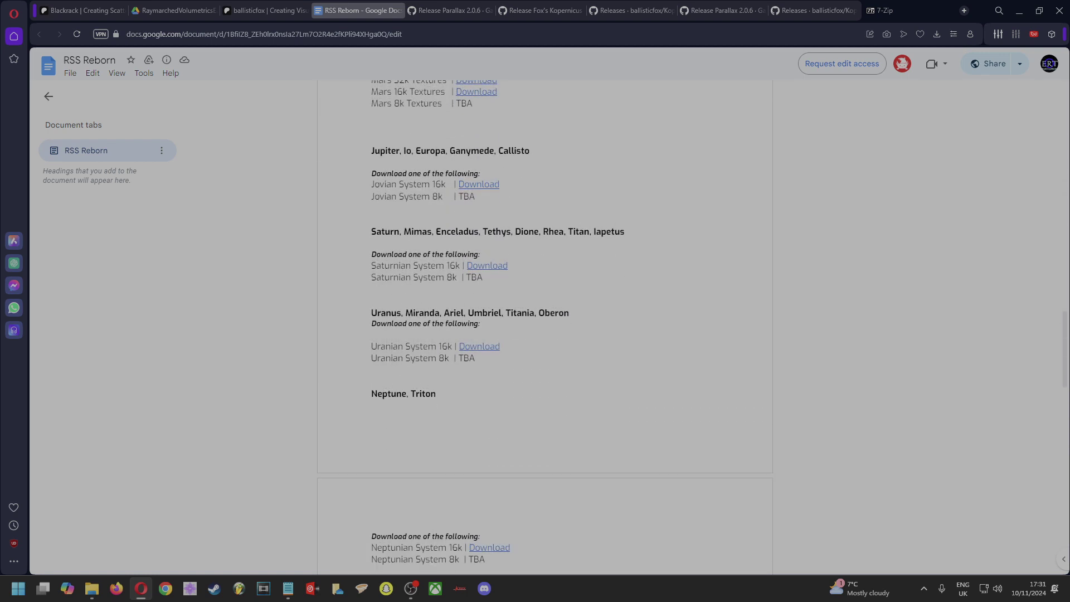
scroll(544, 323, "down", 1)
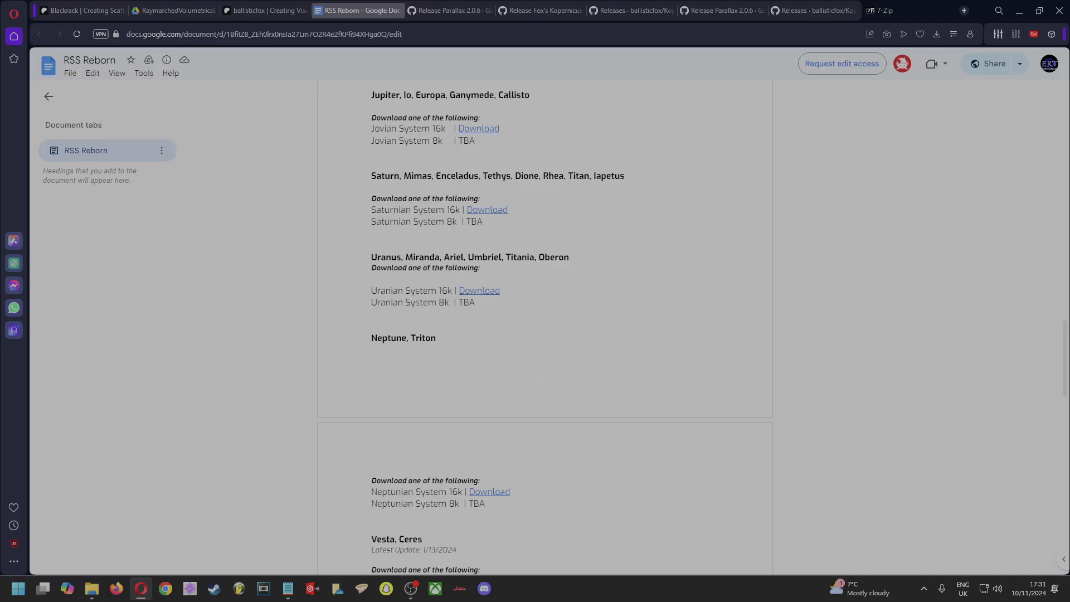
scroll(544, 323, "down", 1)
scroll(595, 366, "down", 2)
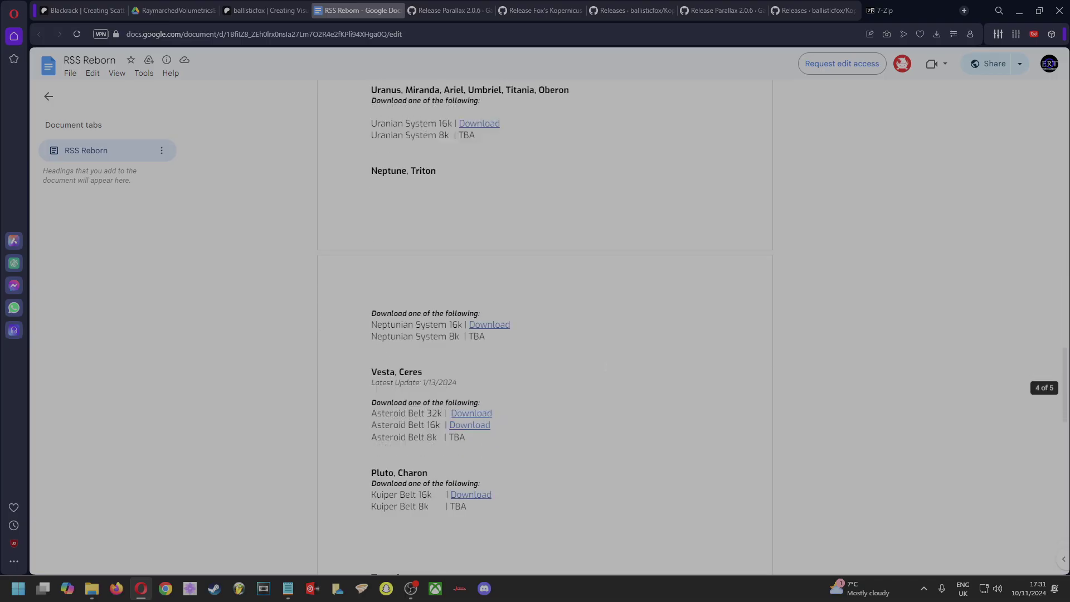
scroll(544, 323, "down", 1)
scroll(544, 324, "down", 6)
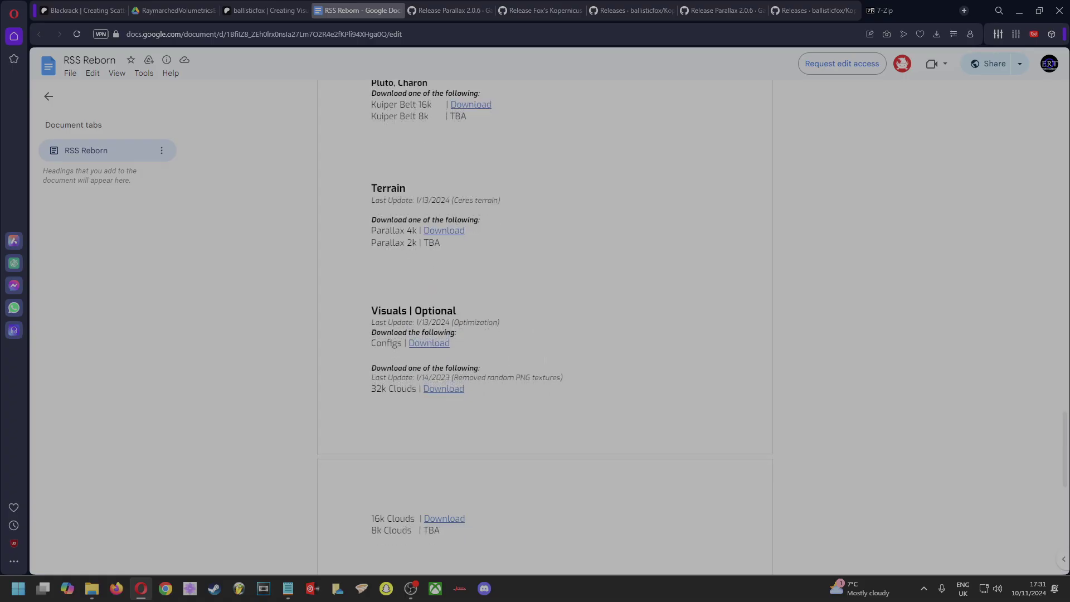
scroll(544, 323, "down", 1)
scroll(544, 323, "up", 14)
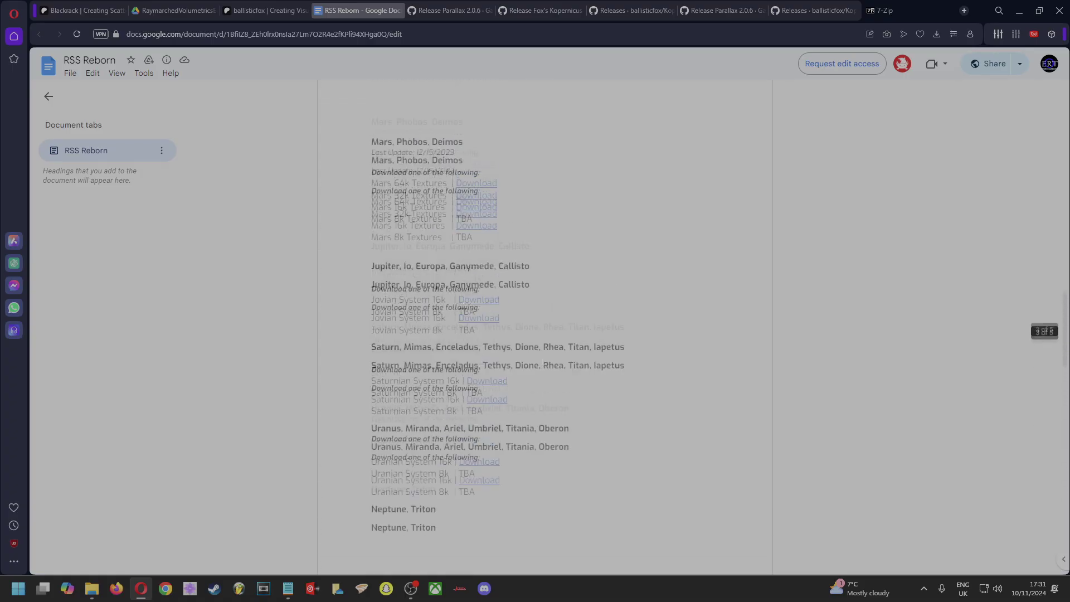
scroll(543, 360, "up", 15)
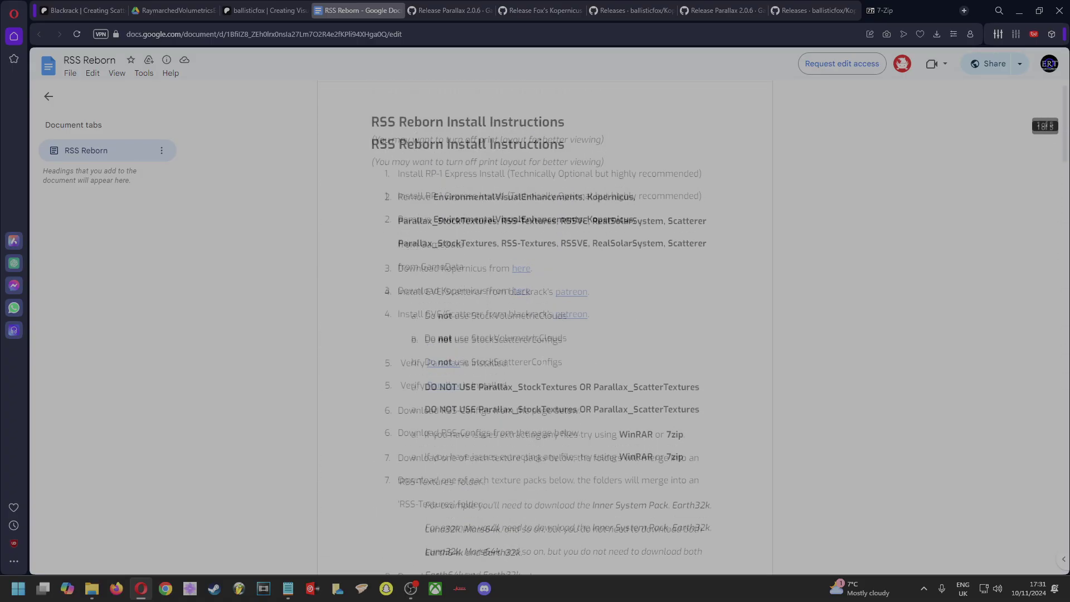
scroll(545, 334, "up", 1)
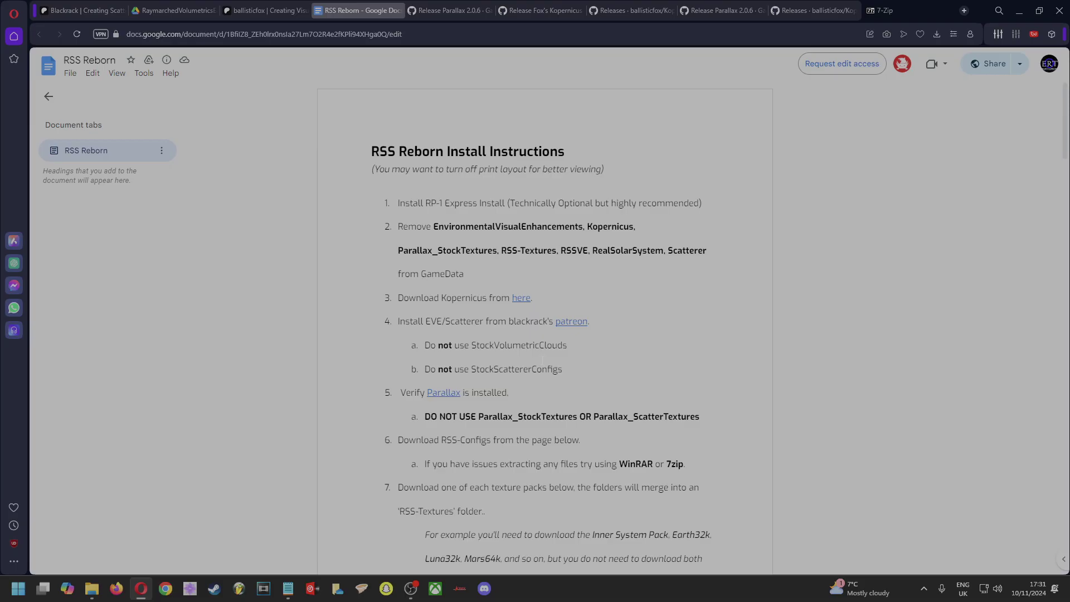
key("alt+Tab")
Select the RSS_Configs archive in Downloads, then return to the RSS Reborn doc's download links.
left_click(333, 8)
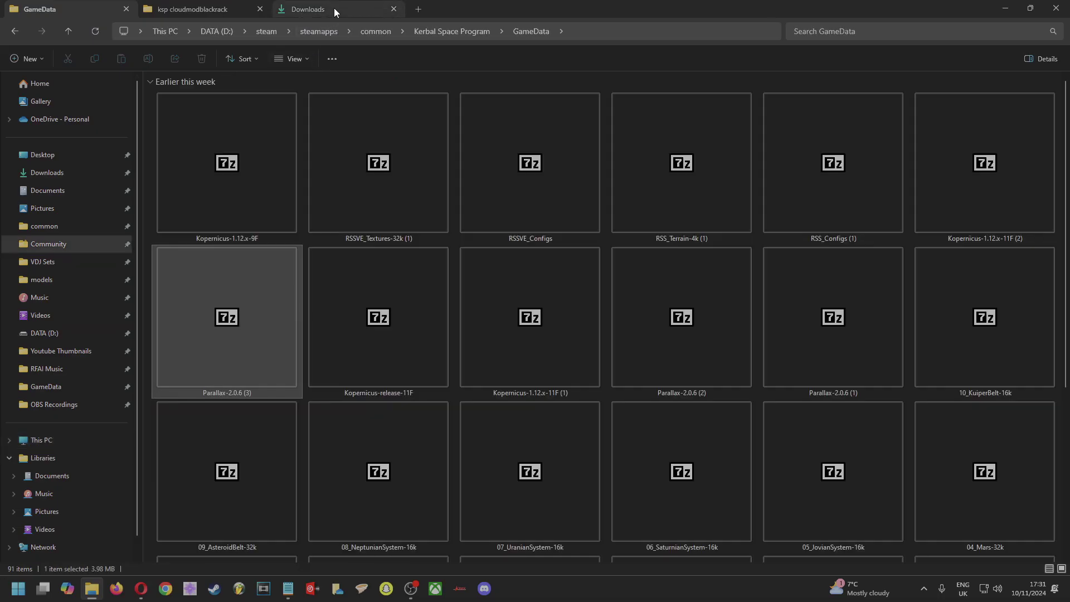
left_click(660, 283)
scroll(669, 290, "down", 5)
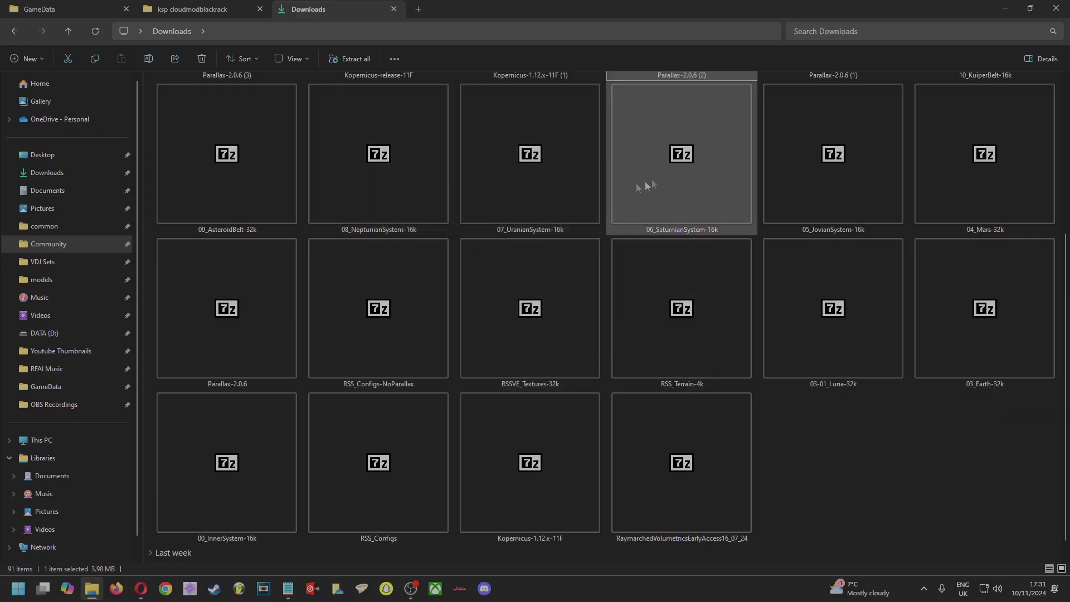
left_click(384, 462)
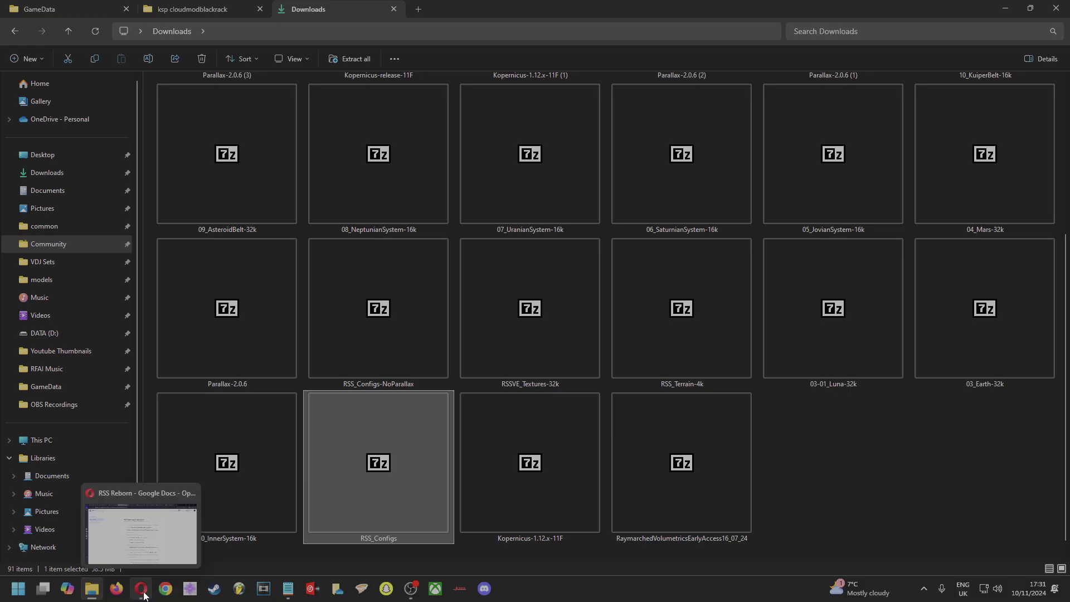
left_click(179, 560)
scroll(405, 255, "down", 15)
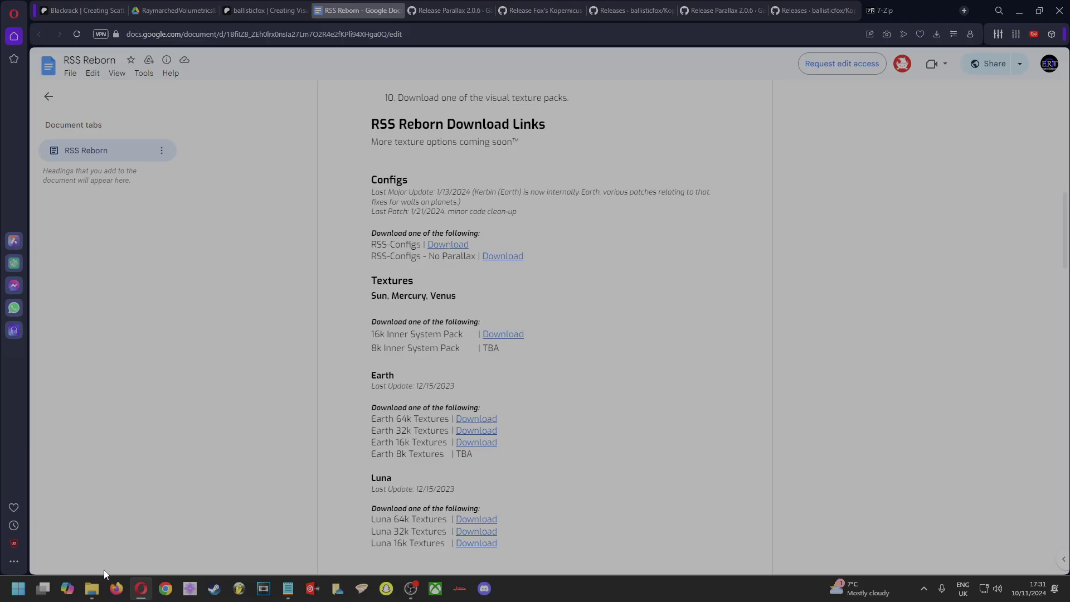
Open RSS_Configs.zip from Downloads in 7-Zip and inspect its GameData\RSS-Configs contents.
left_click(92, 589)
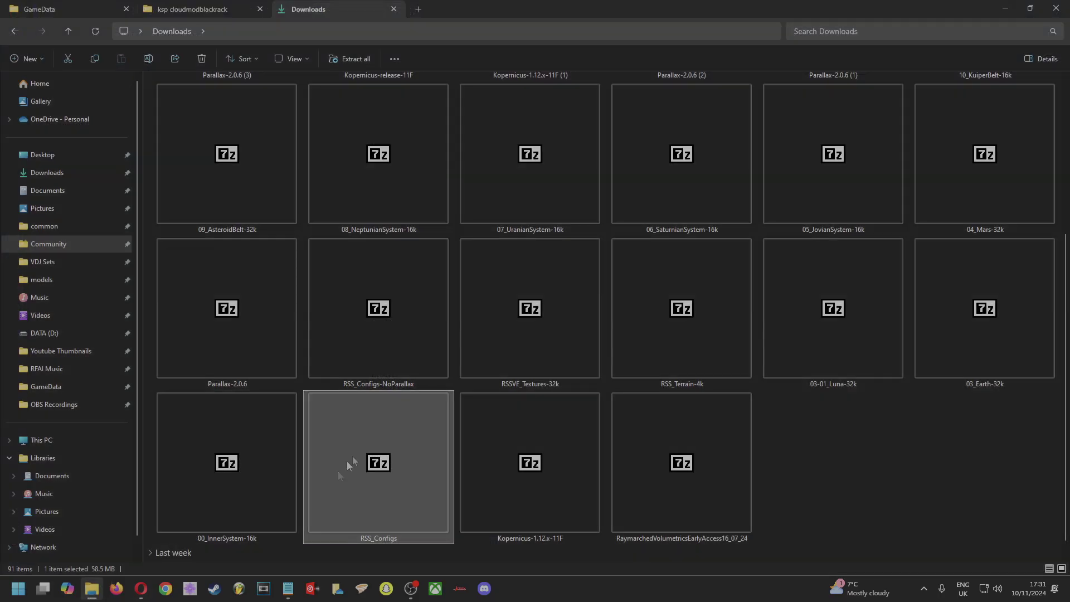
double_click(383, 459)
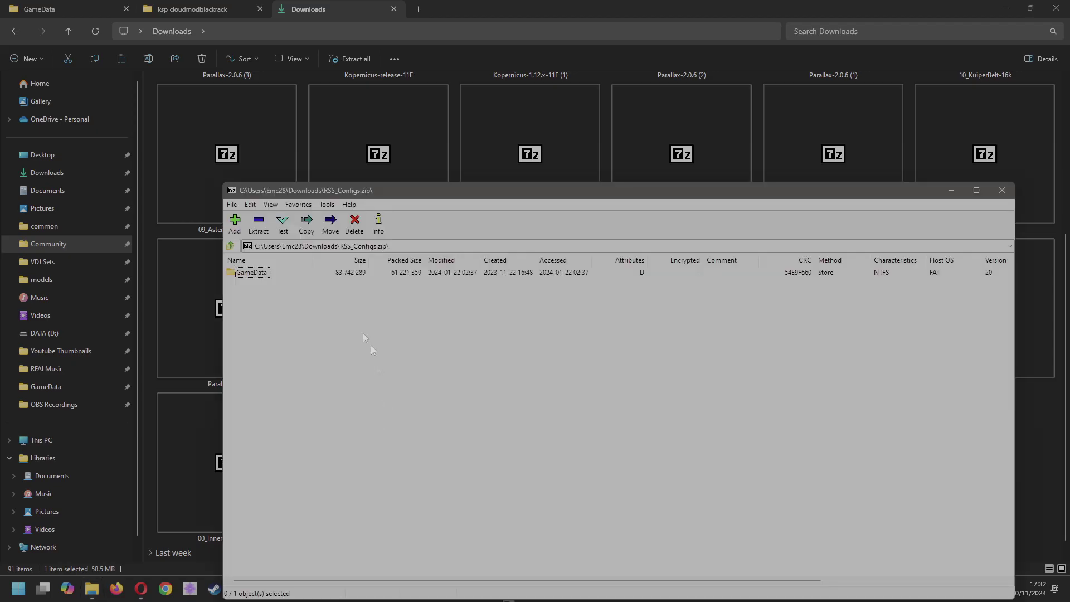
double_click(262, 272)
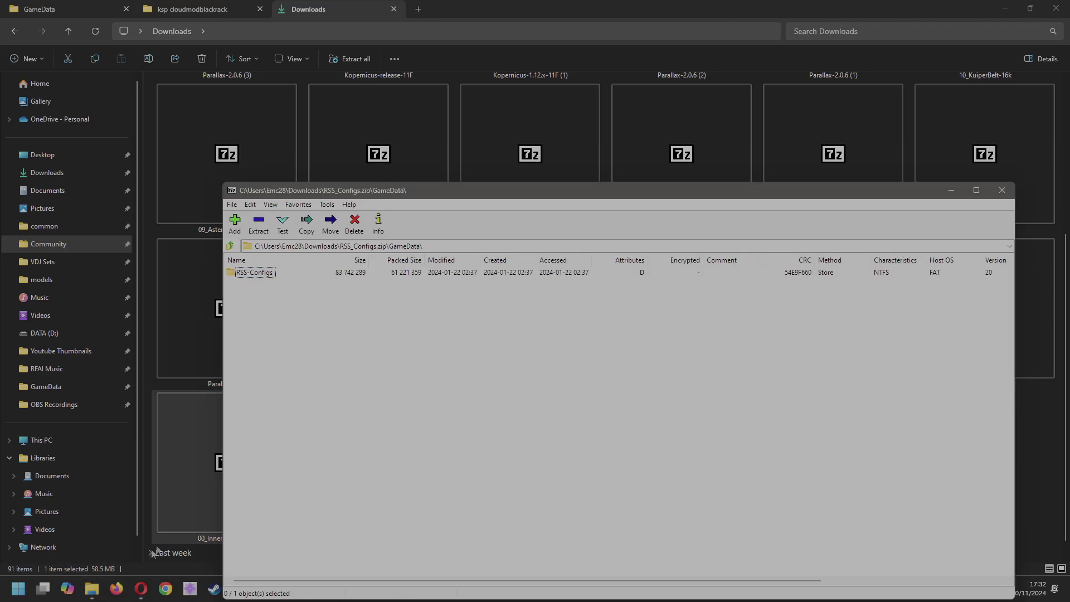
Bring up the Kerbal Space Program GameData folder, then return the archive to its root and close 7-Zip.
left_click(95, 6)
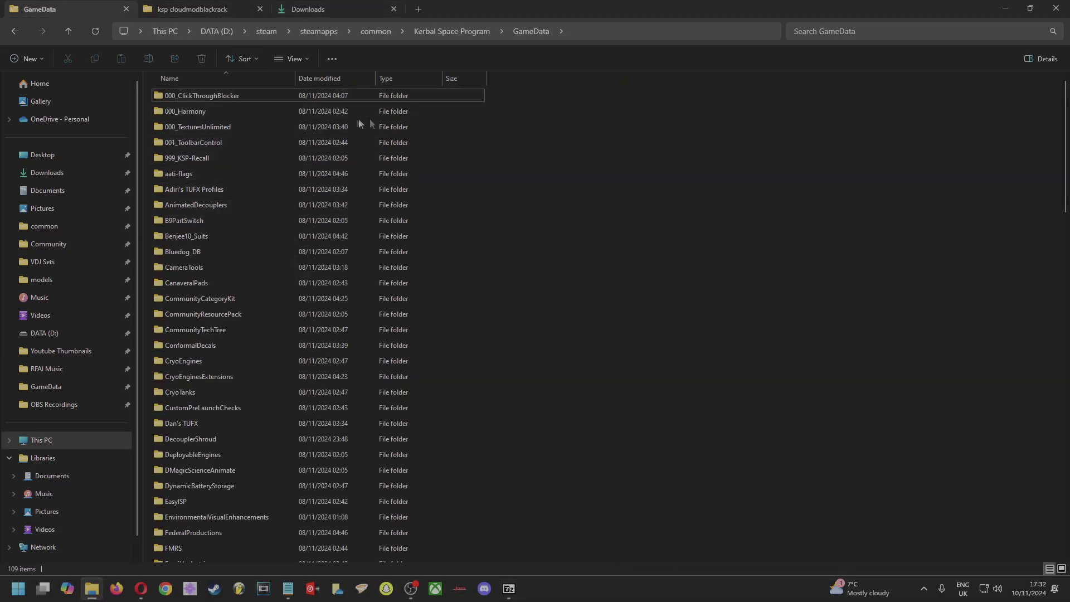
left_click(508, 588)
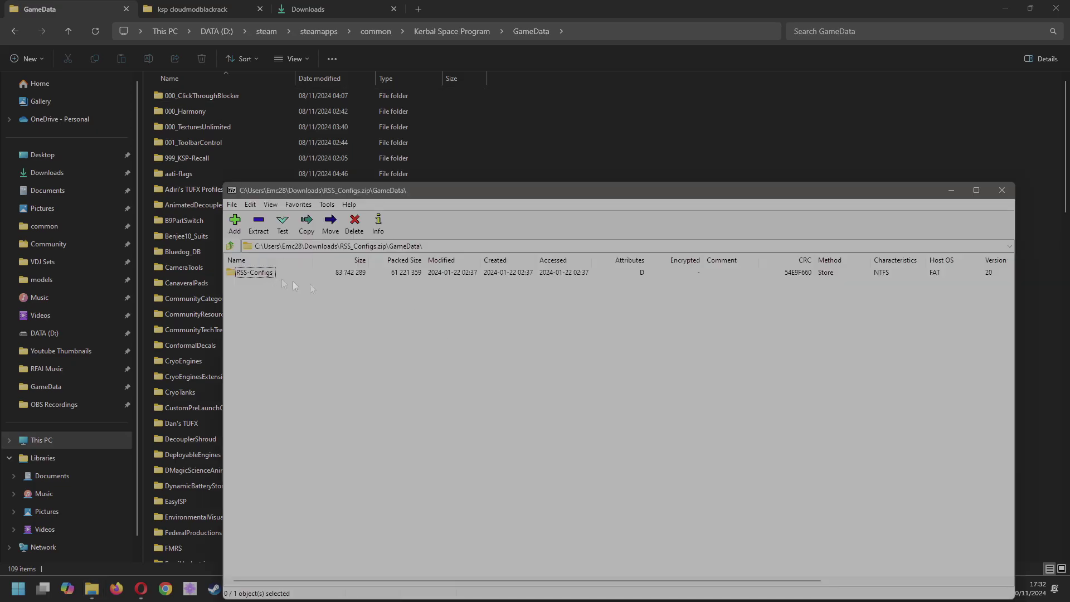
left_click(231, 246)
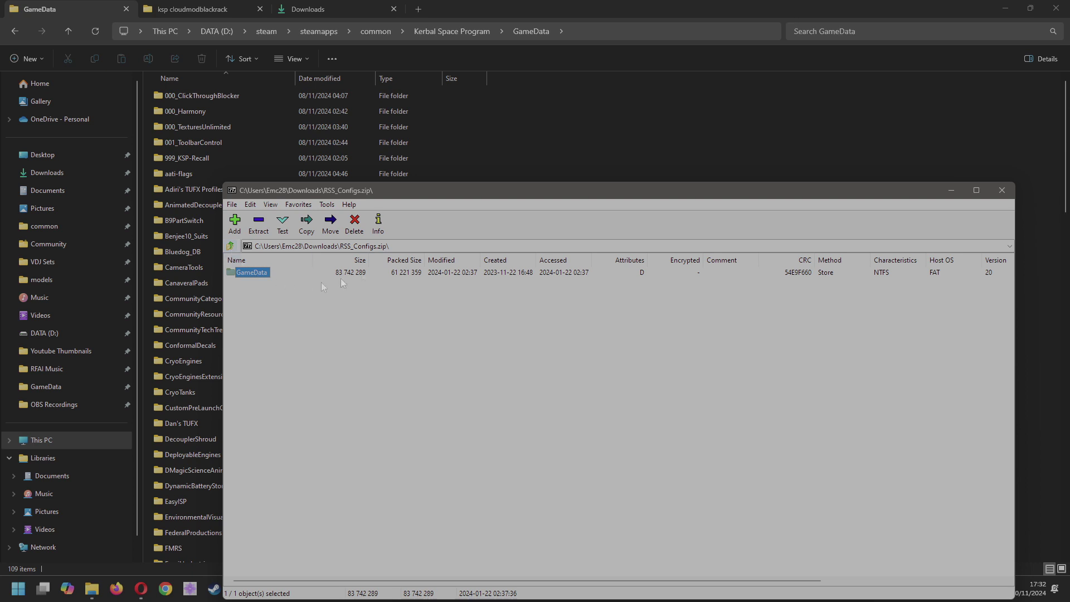
left_click(1001, 190)
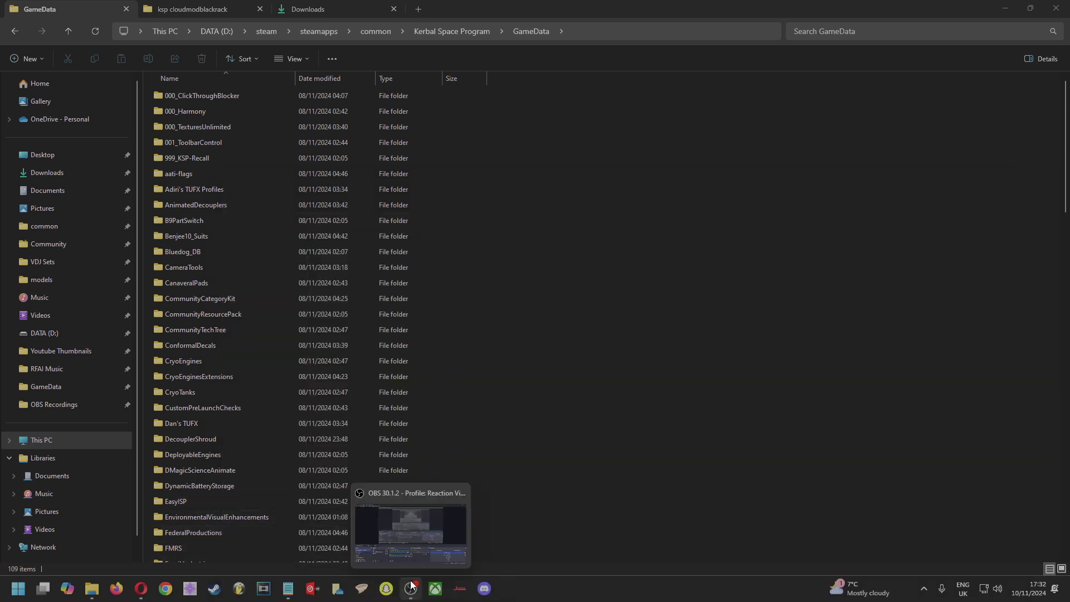
left_click(288, 588)
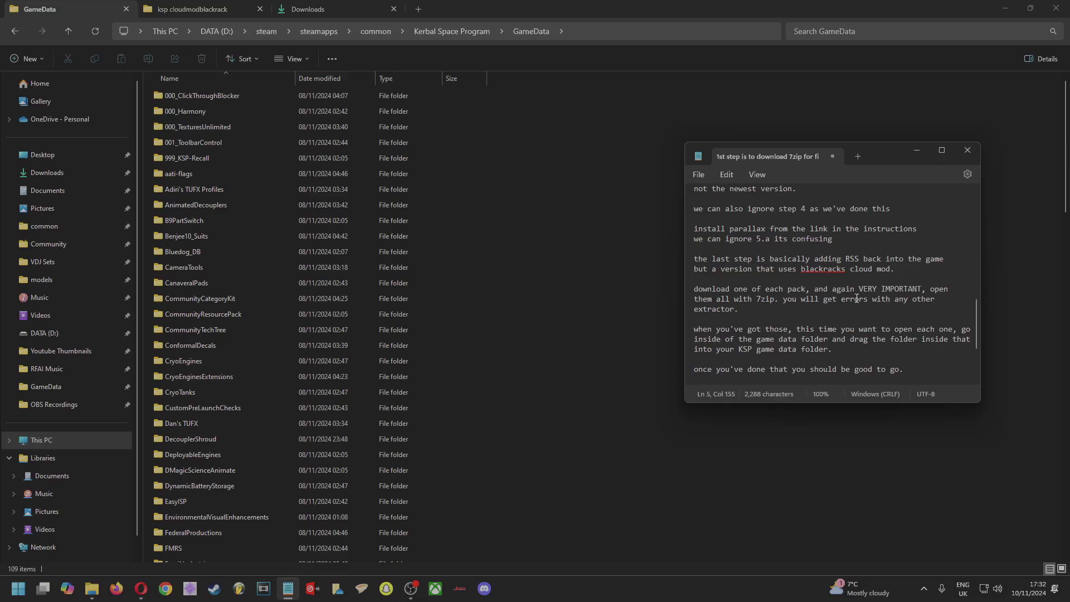
scroll(856, 298, "down", 1)
scroll(857, 301, "down", 1)
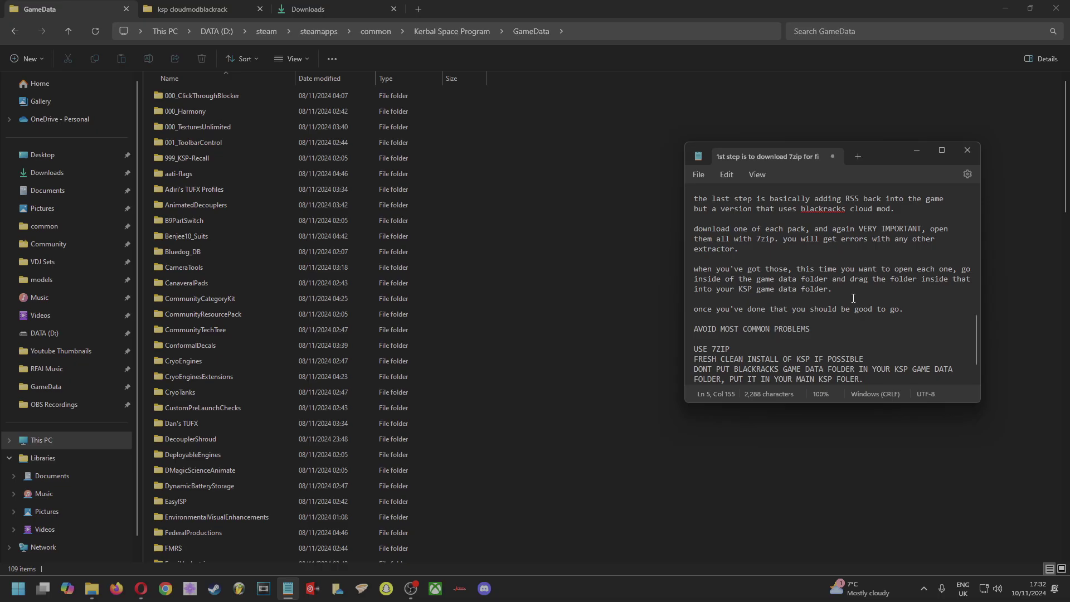
scroll(864, 323, "down", 1)
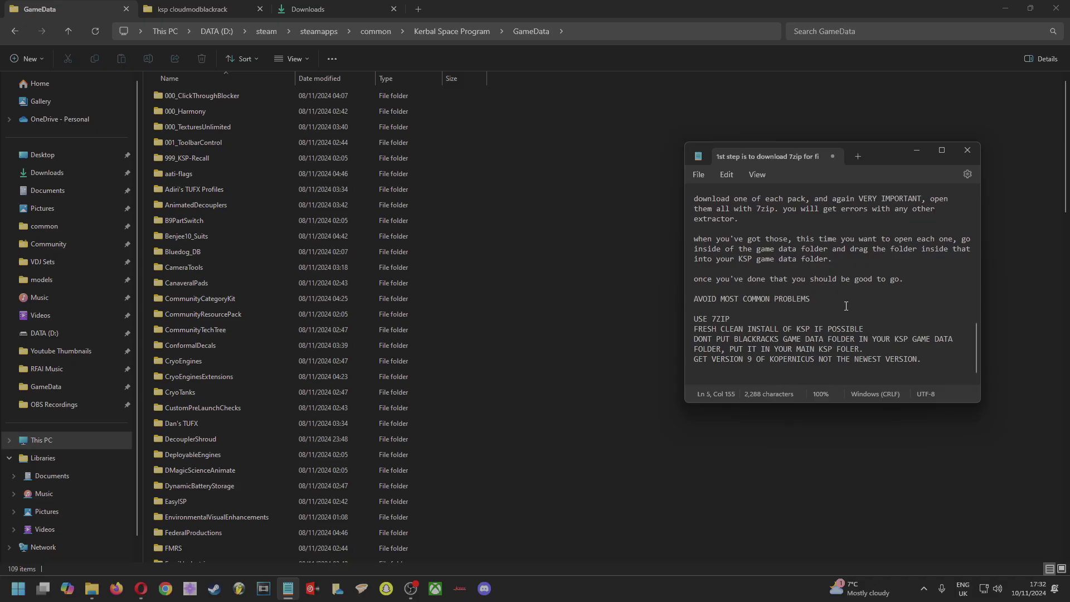
scroll(837, 308, "down", 1)
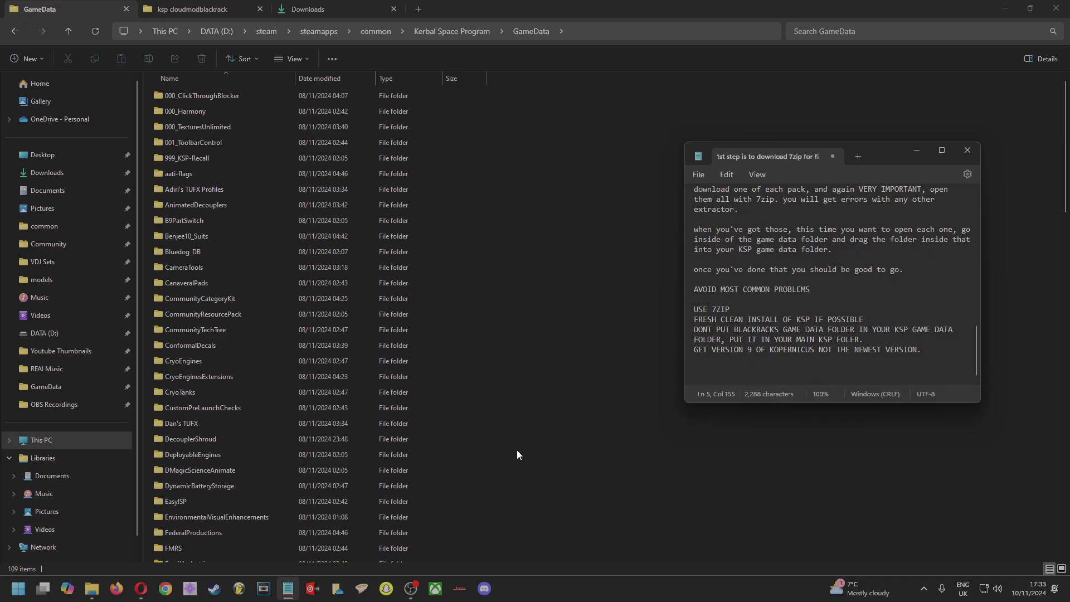
left_click(917, 152)
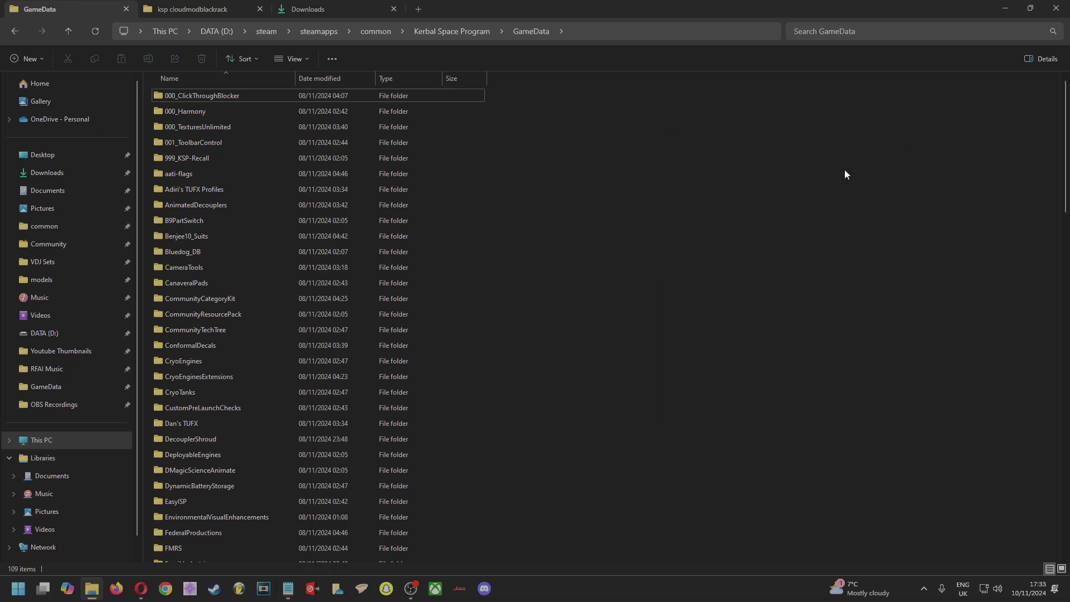